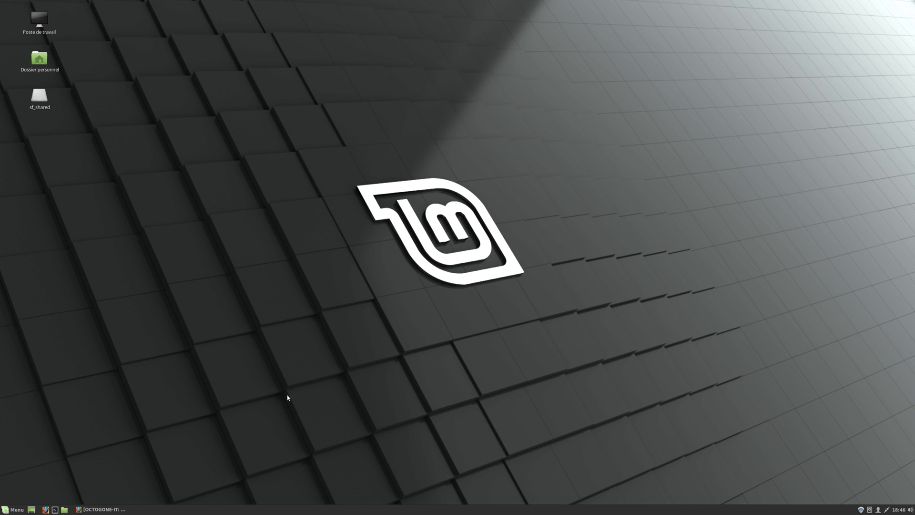
Switch to Firefox and review the static HTML site guide and the BlueGriffon website's download and licence sections.
{"action": "left_click", "coordinate": [102, 509]}
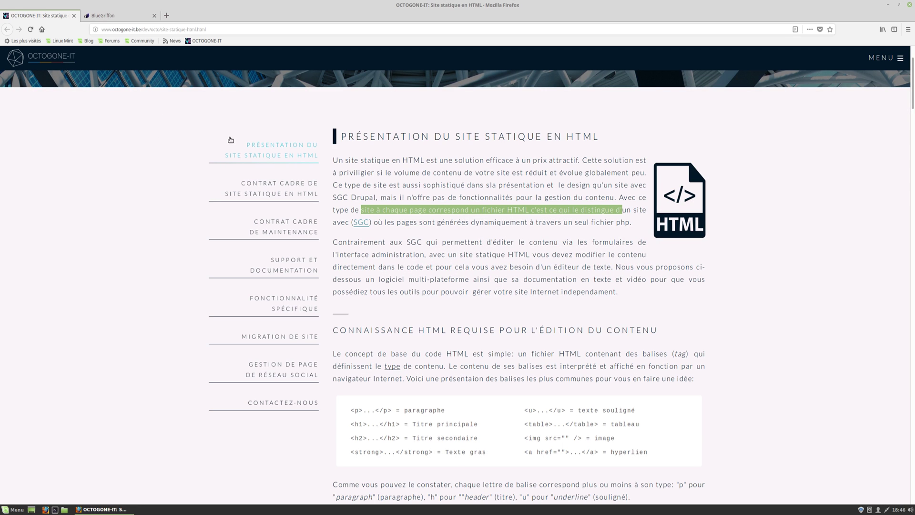
{"action": "scroll", "coordinate": [476, 322], "scroll_direction": "down", "scroll_amount": 4}
{"action": "scroll", "coordinate": [482, 325], "scroll_direction": "down", "scroll_amount": 12}
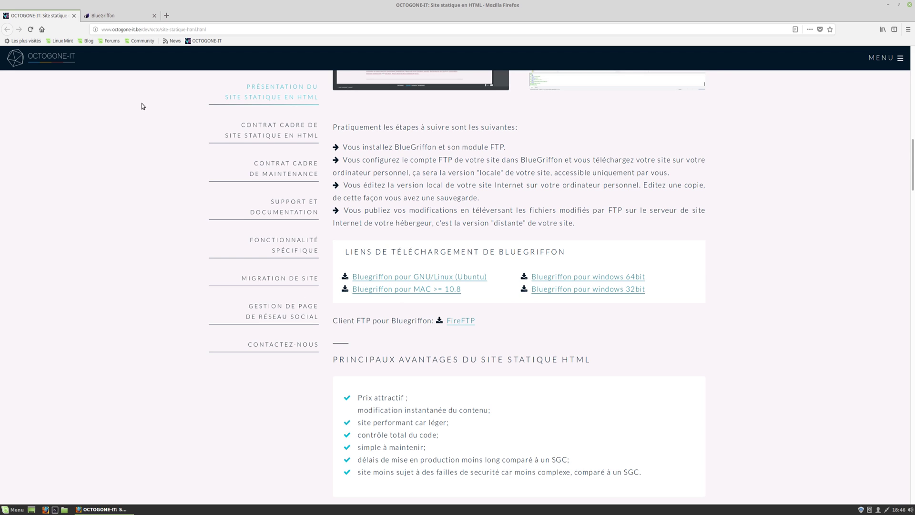
{"action": "left_click", "coordinate": [116, 17]}
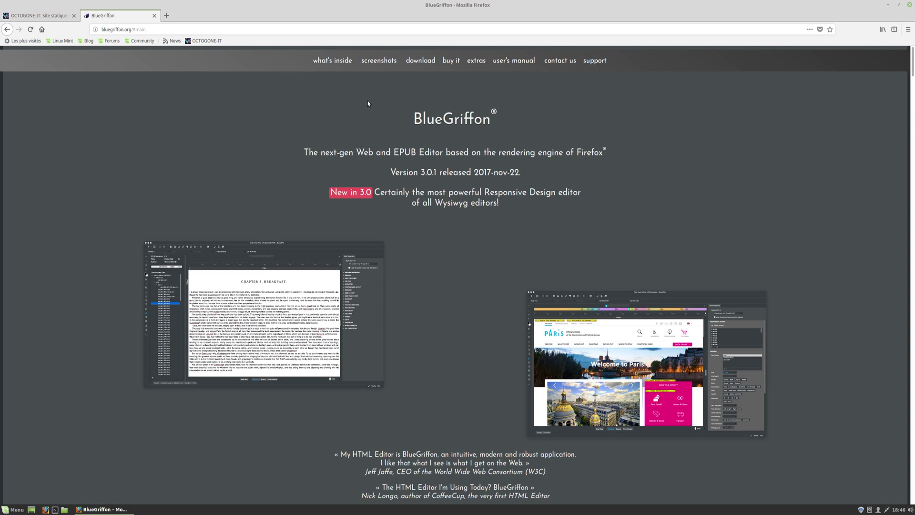
{"action": "left_click", "coordinate": [421, 60]}
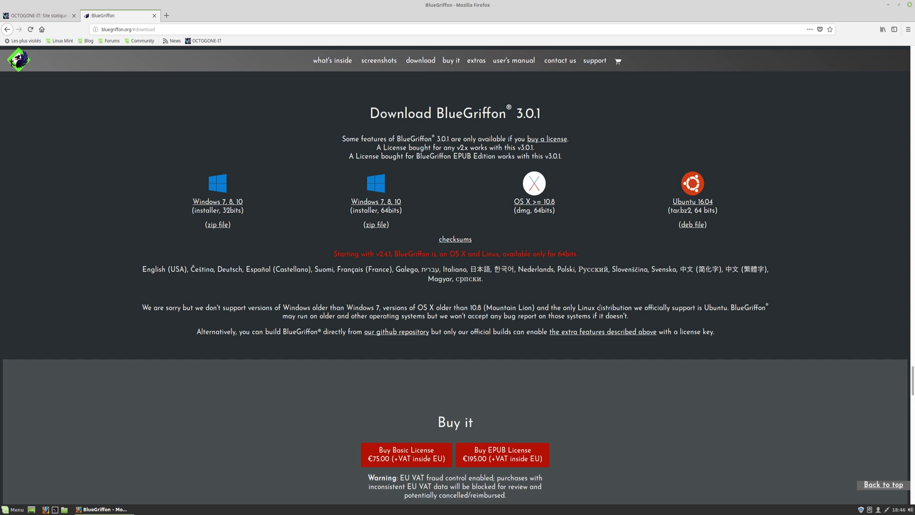
{"action": "scroll", "coordinate": [418, 388], "scroll_direction": "down", "scroll_amount": 4}
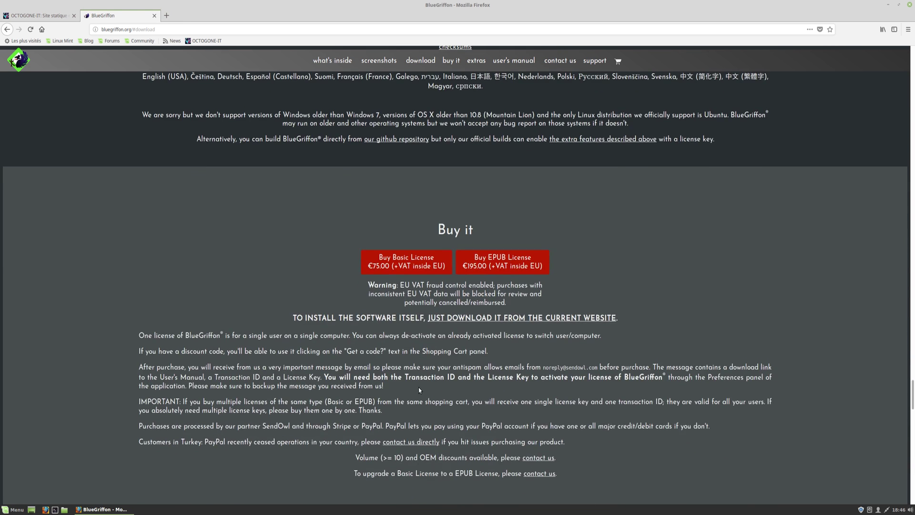
{"action": "scroll", "coordinate": [403, 370], "scroll_direction": "down", "scroll_amount": 5}
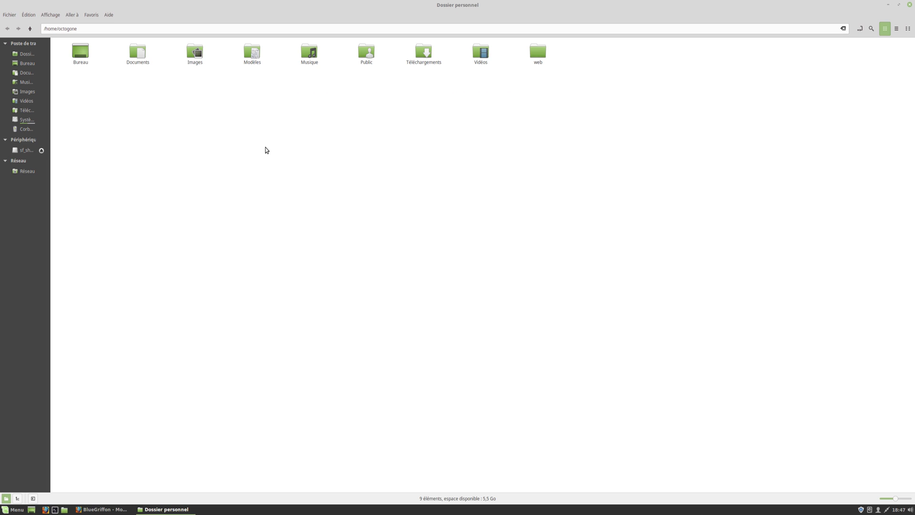
Install the downloaded bluegriffon-3.0.1.Ubuntu16.04-x86_64.deb package from the Téléchargements folder, authorising it with the administrator password.
{"action": "double_click", "coordinate": [424, 52]}
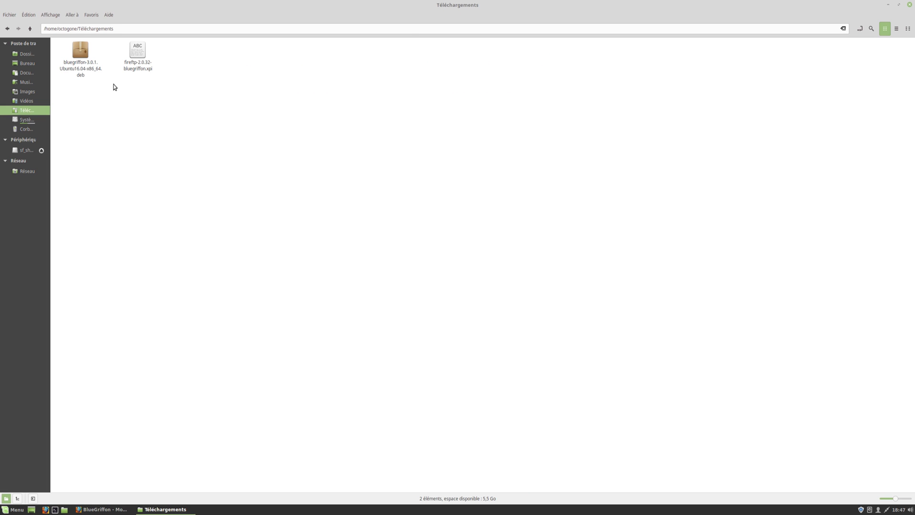
{"action": "double_click", "coordinate": [81, 50]}
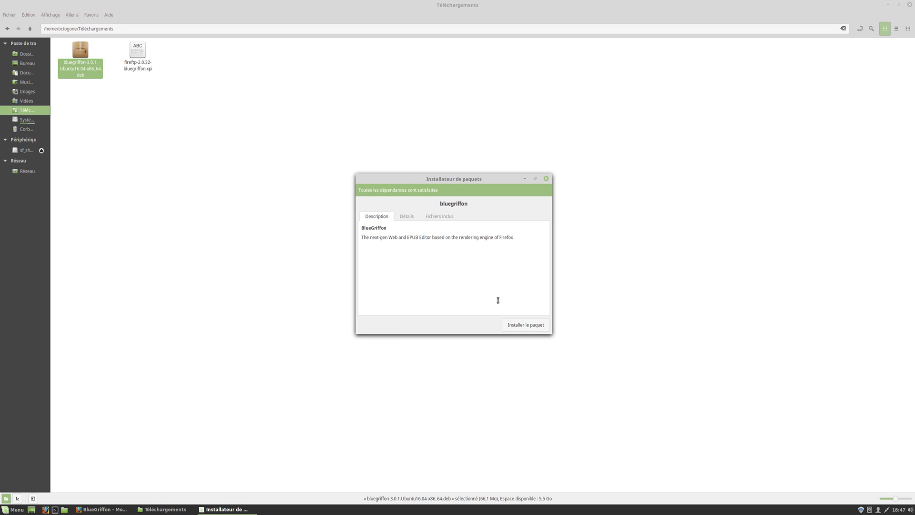
{"action": "left_click", "coordinate": [524, 327]}
{"action": "type", "text": "*********"}
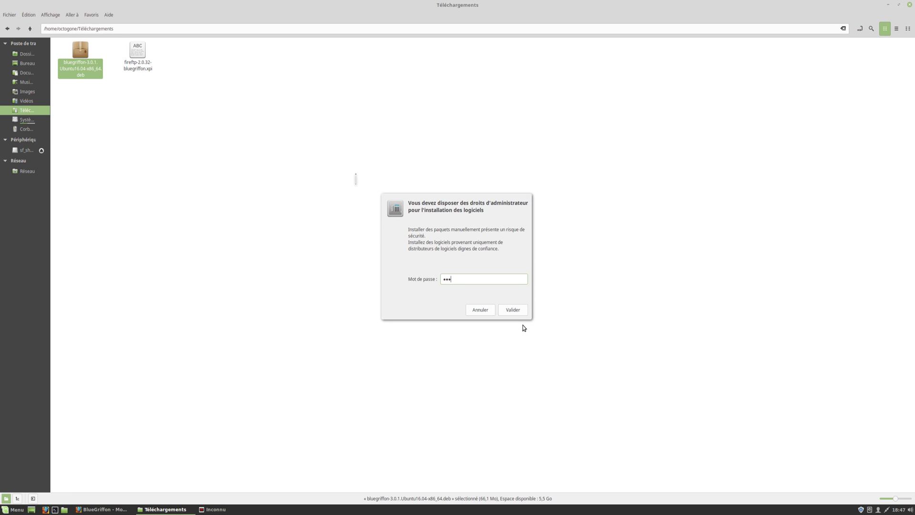
{"action": "key", "text": "Return"}
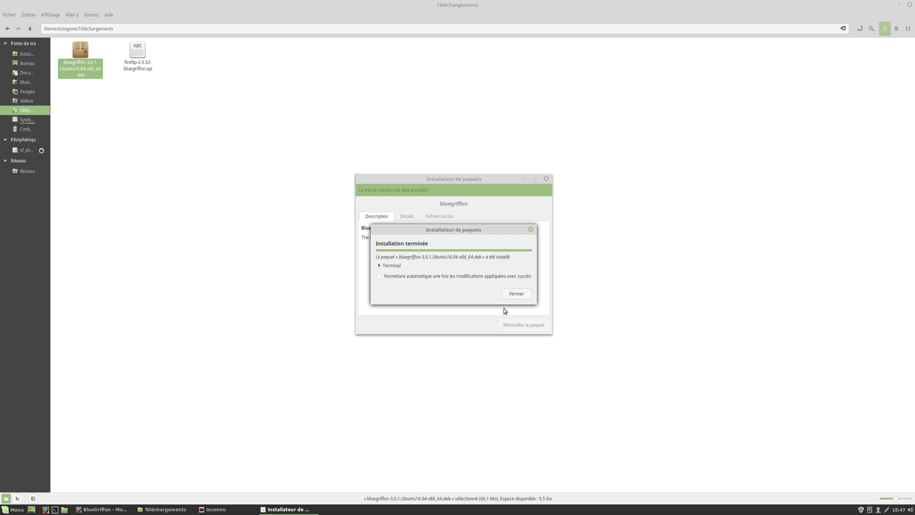
{"action": "left_click", "coordinate": [520, 293]}
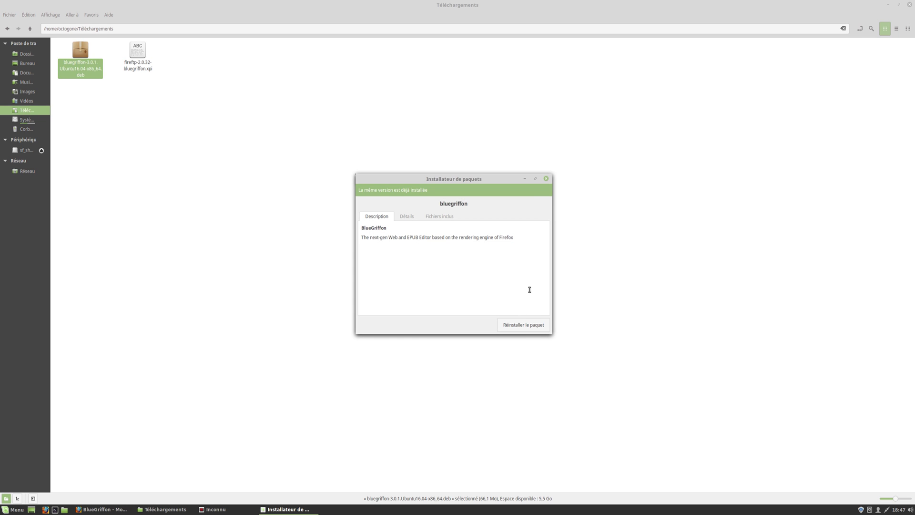
{"action": "left_click", "coordinate": [546, 179]}
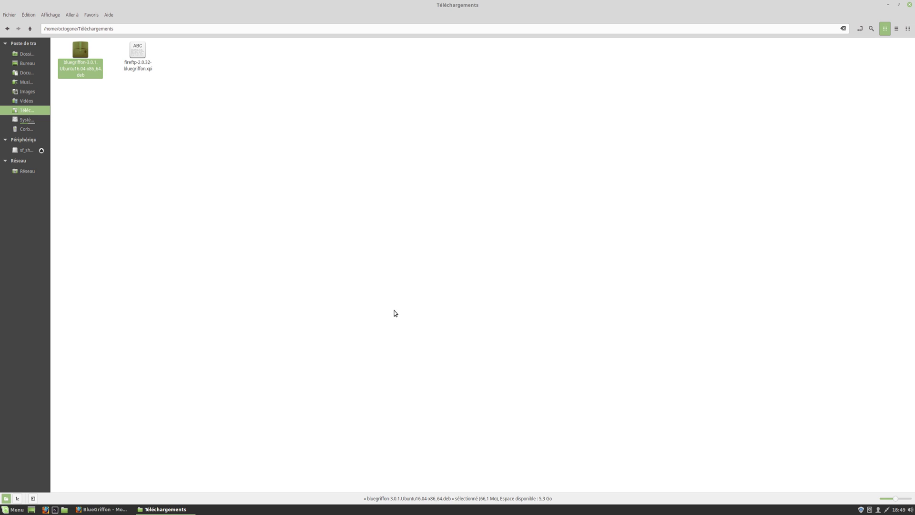
Launch Bluegriffon from the Autre application category and maximize its window.
{"action": "left_click", "coordinate": [17, 509]}
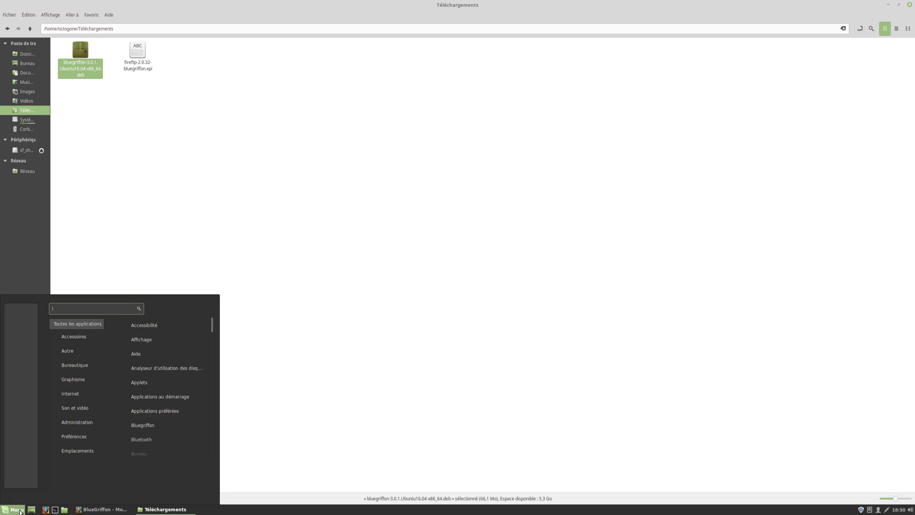
{"action": "mouse_move", "coordinate": [52, 351]}
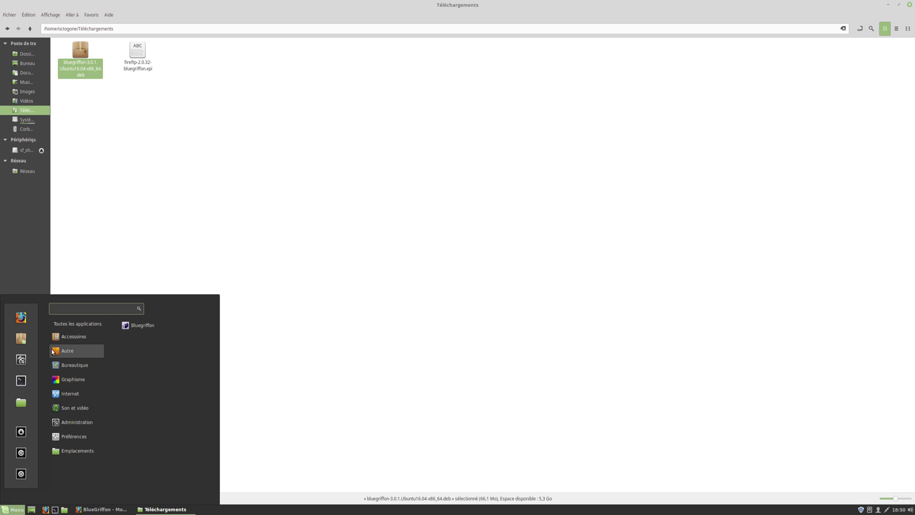
{"action": "left_click", "coordinate": [151, 325]}
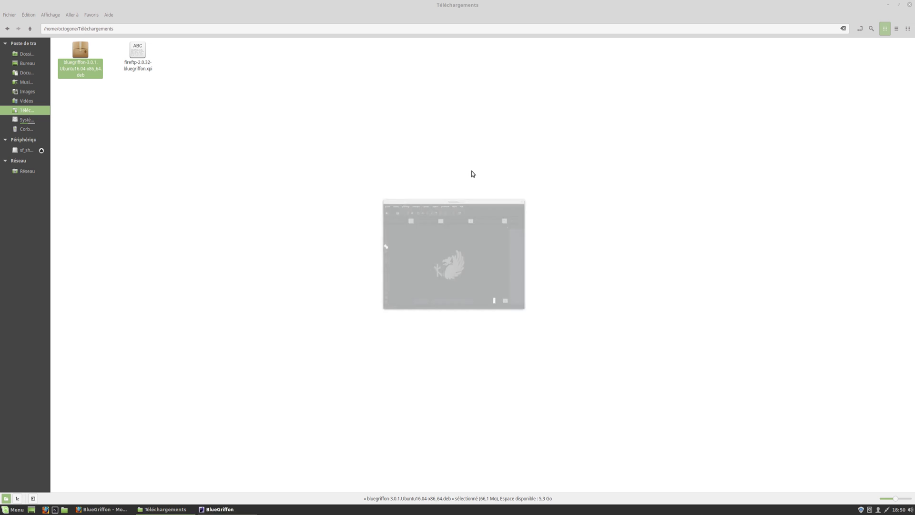
{"action": "double_click", "coordinate": [459, 132]}
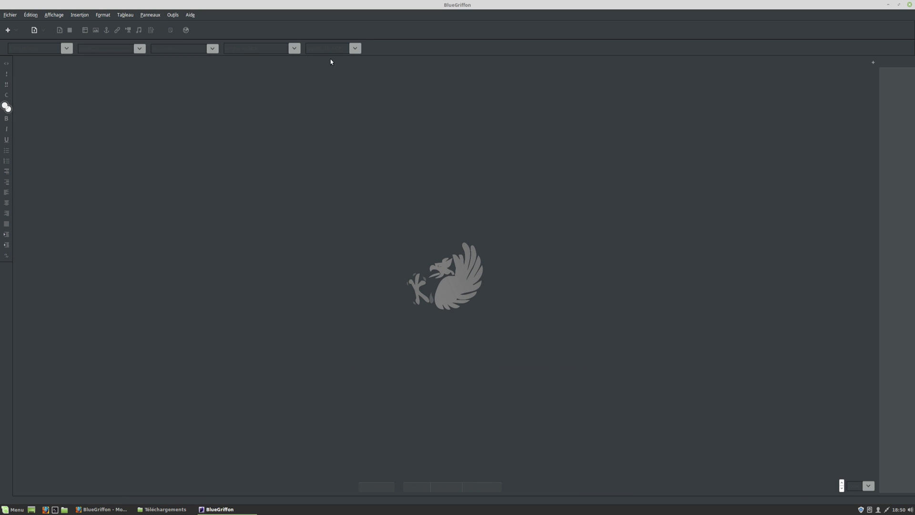
In the document preferences, disable .bak copies and the display of HTML comments, PHP instructions, other processing instructions and a[name].
{"action": "left_click", "coordinate": [173, 15]}
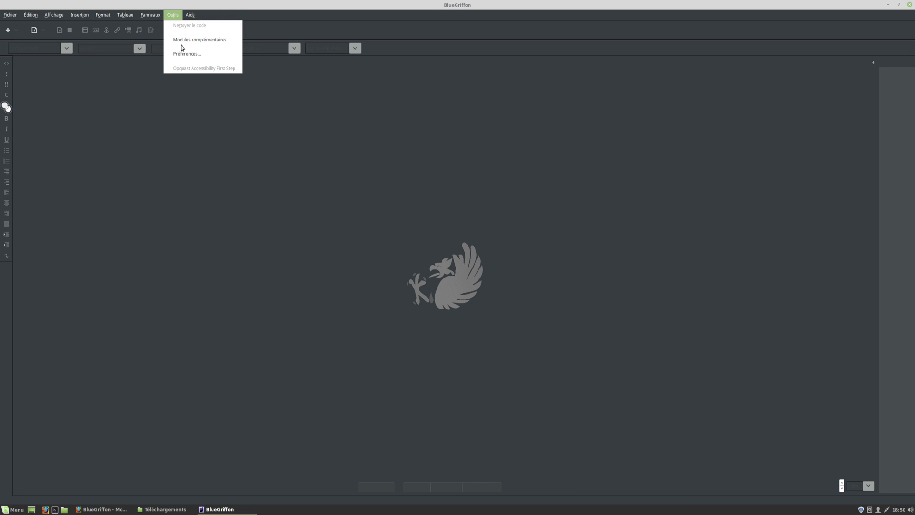
{"action": "left_click", "coordinate": [187, 56]}
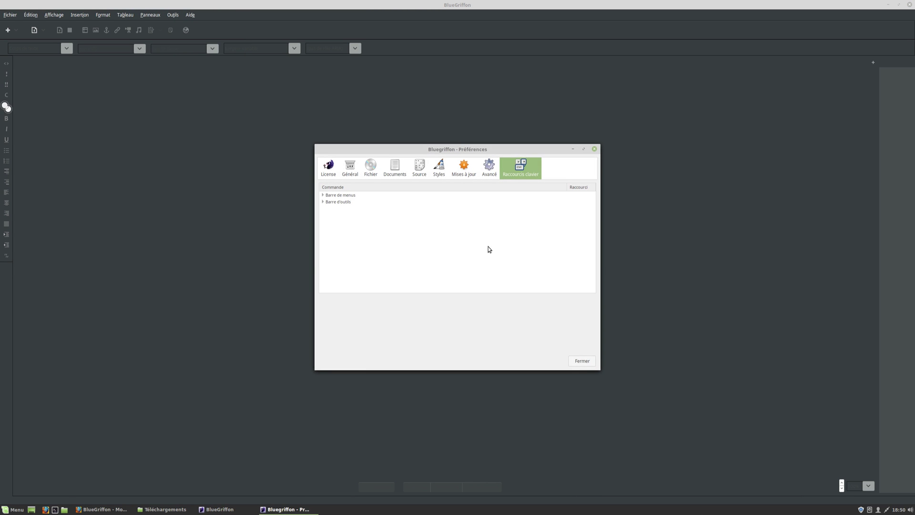
{"action": "left_click", "coordinate": [399, 167]}
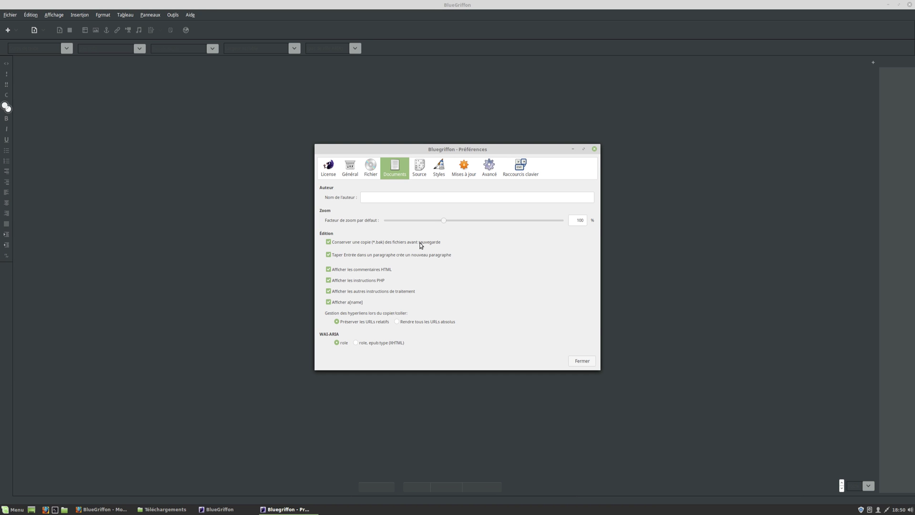
{"action": "left_click", "coordinate": [420, 244]}
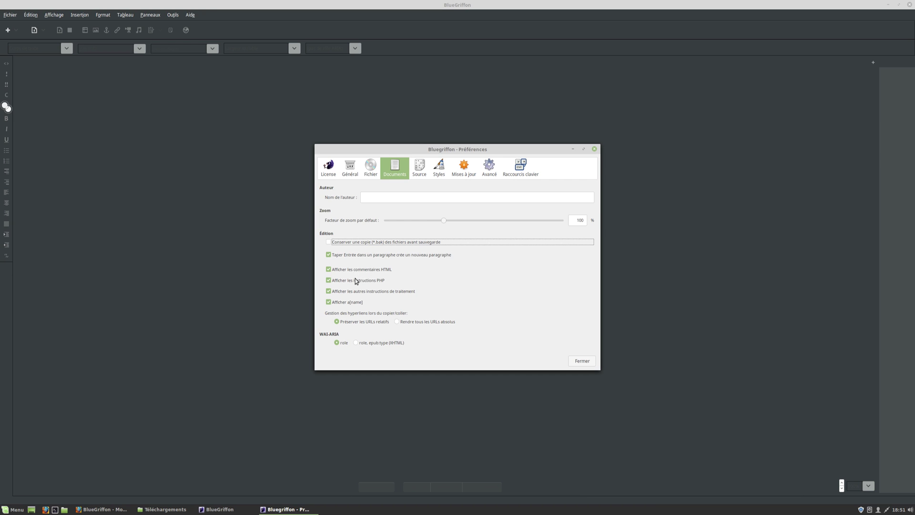
{"action": "left_click", "coordinate": [329, 270]}
{"action": "left_click", "coordinate": [329, 280]}
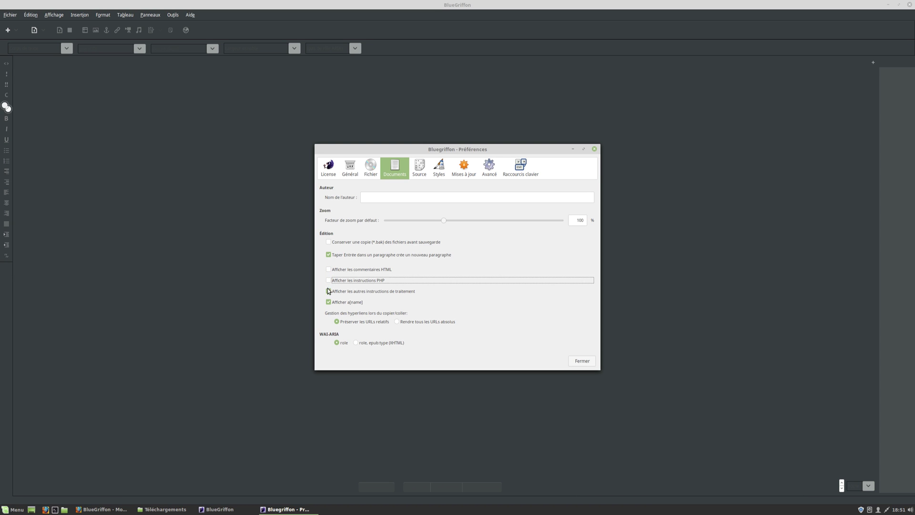
{"action": "left_click", "coordinate": [328, 291]}
{"action": "left_click", "coordinate": [328, 302]}
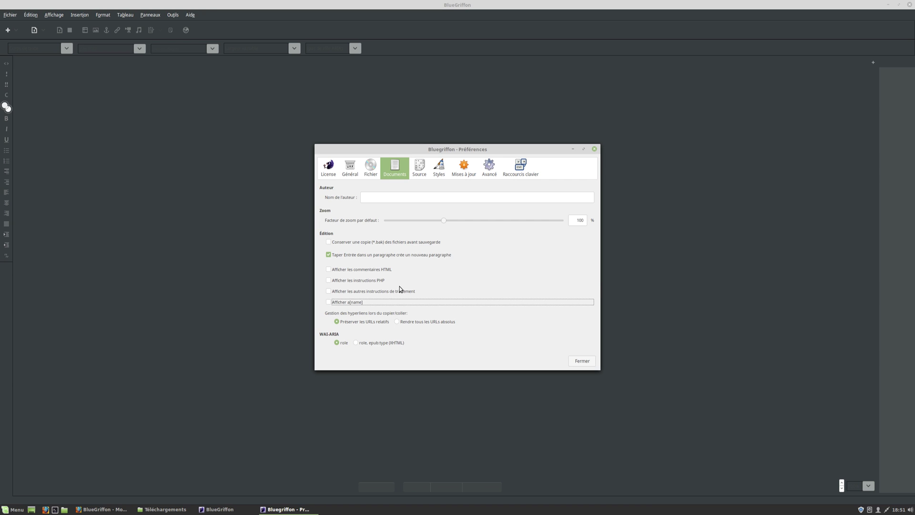
{"action": "left_click", "coordinate": [421, 169]}
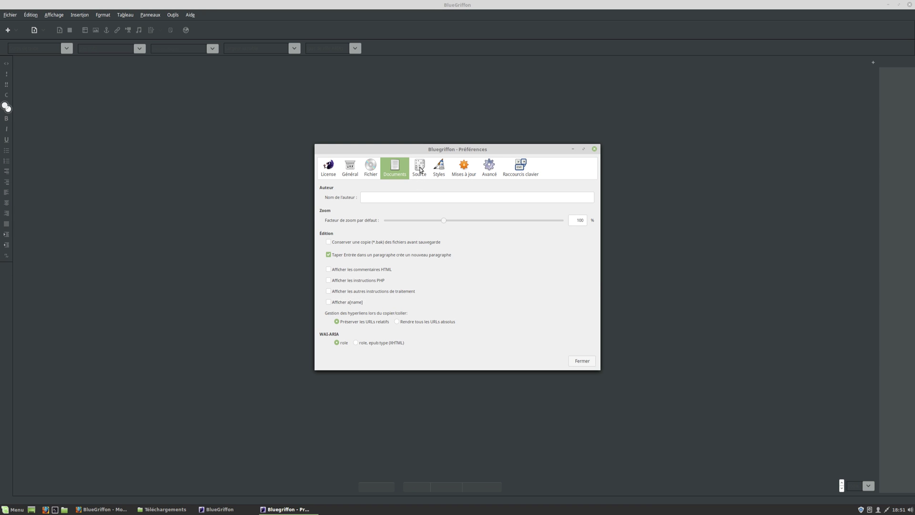
{"action": "left_click", "coordinate": [457, 170]}
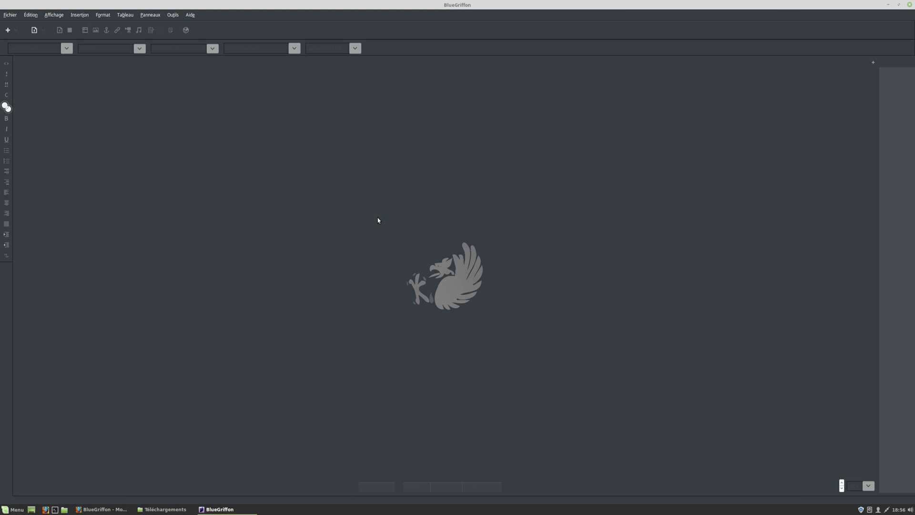
{"action": "left_click", "coordinate": [175, 16]}
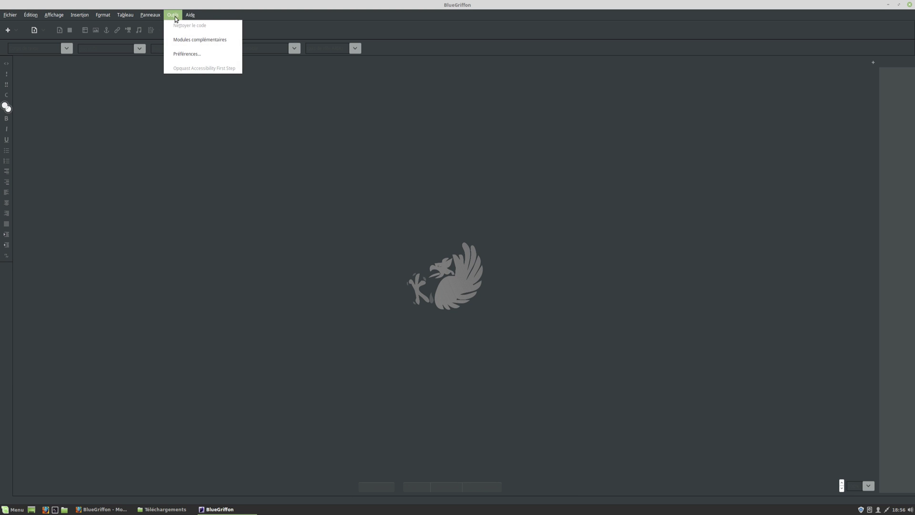
{"action": "left_click", "coordinate": [196, 41]}
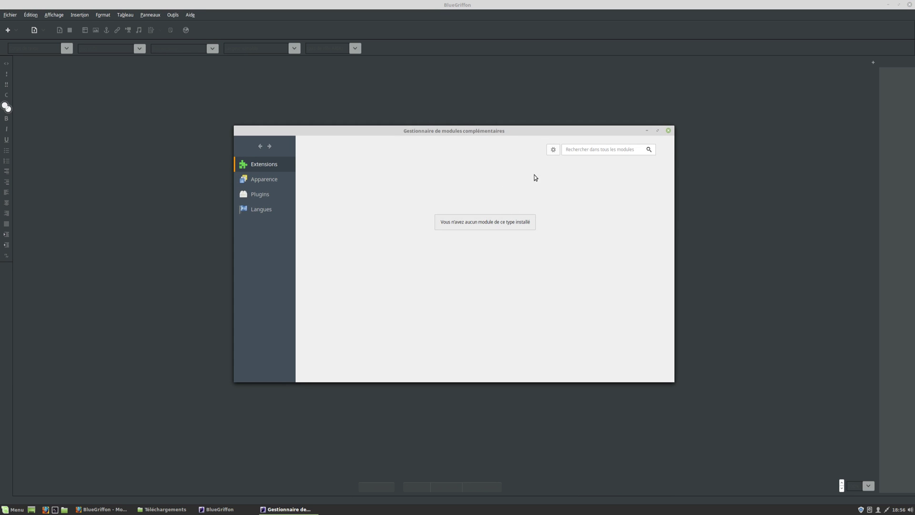
{"action": "left_click", "coordinate": [173, 14]}
{"action": "left_click", "coordinate": [195, 54]}
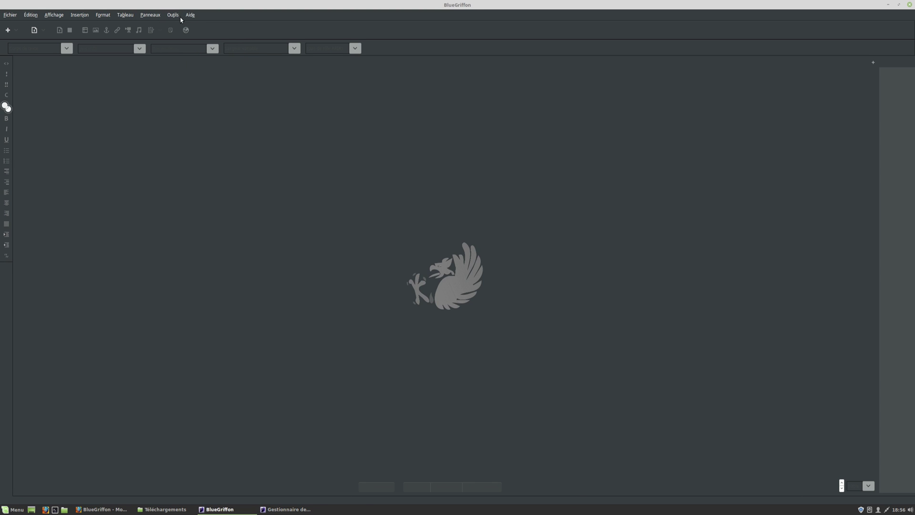
Install the FireFTP add-on from fireftp-2.0.32-bluegriffon.xpi in the Téléchargements folder and restart BlueGriffon.
{"action": "left_click", "coordinate": [175, 15]}
{"action": "left_click", "coordinate": [190, 42]}
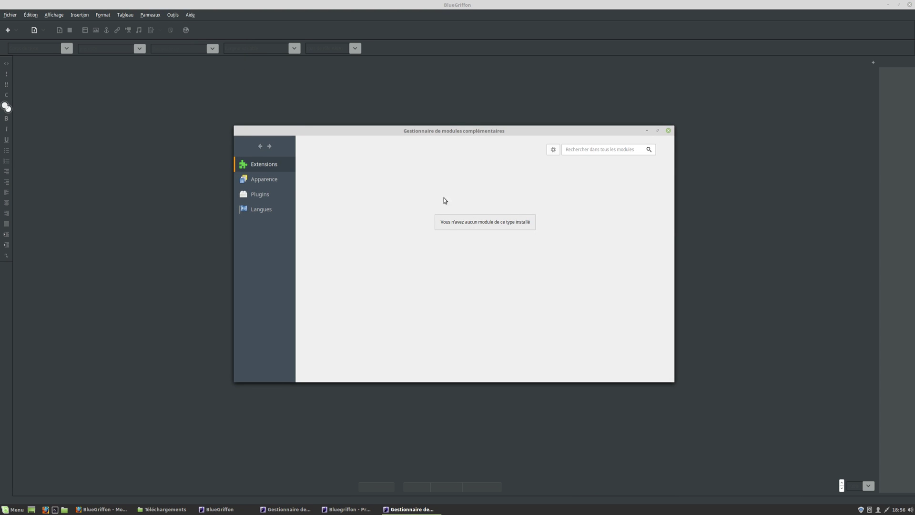
{"action": "left_click", "coordinate": [595, 167]}
{"action": "left_click", "coordinate": [399, 245]}
{"action": "double_click", "coordinate": [399, 245]}
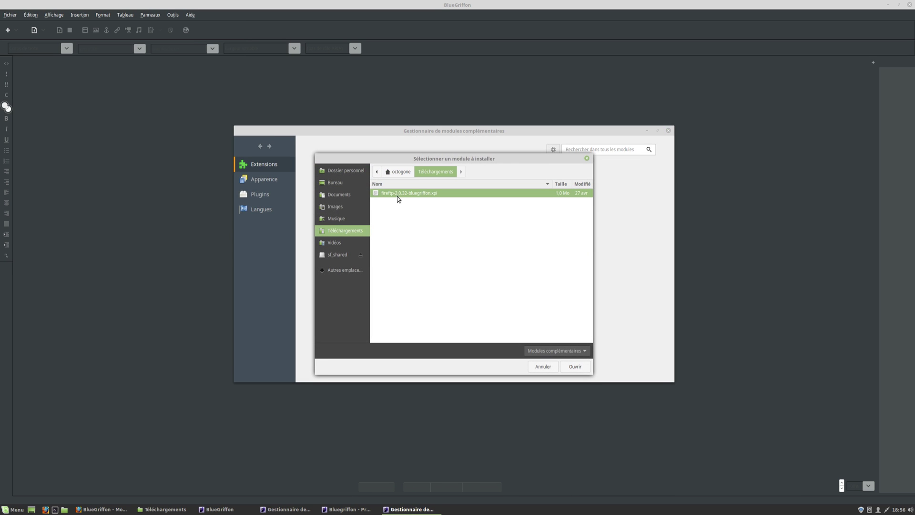
{"action": "double_click", "coordinate": [379, 194]}
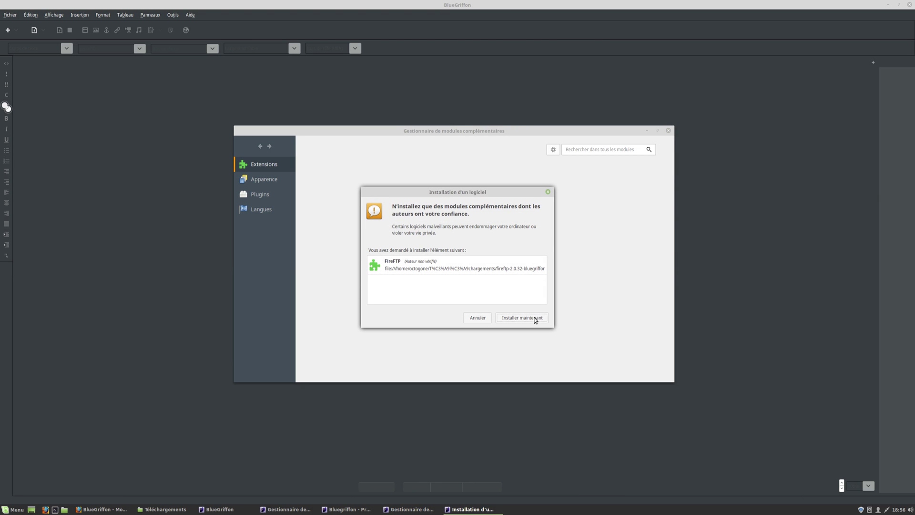
{"action": "left_click", "coordinate": [532, 318]}
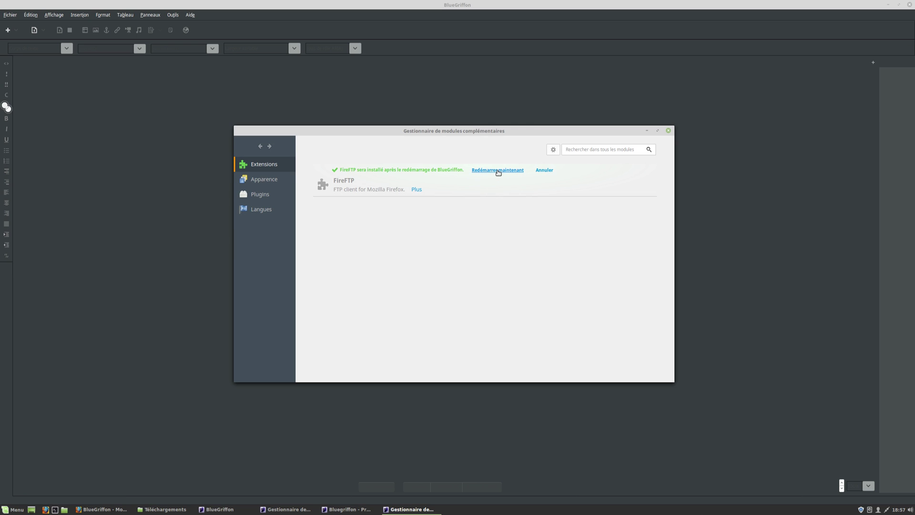
{"action": "left_click", "coordinate": [498, 171]}
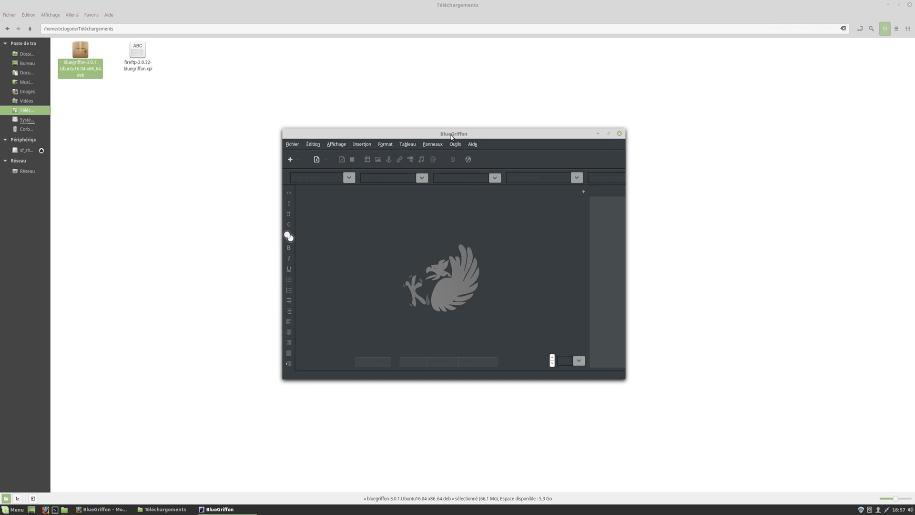
Maximize the restarted BlueGriffon window and open the FireFTP client.
{"action": "double_click", "coordinate": [451, 135]}
{"action": "left_click", "coordinate": [170, 16]}
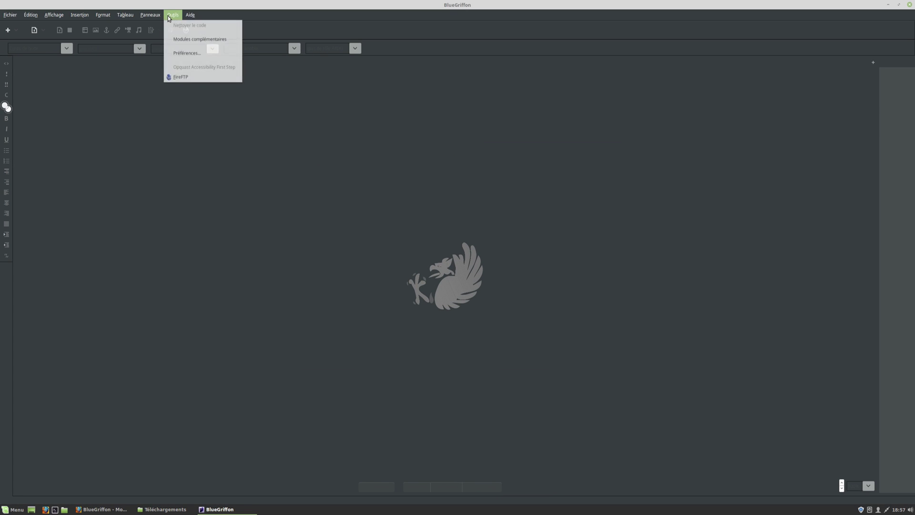
{"action": "key", "text": "Down"}
{"action": "key", "text": "Down"}
{"action": "key", "text": "Down"}
{"action": "left_click", "coordinate": [195, 79]}
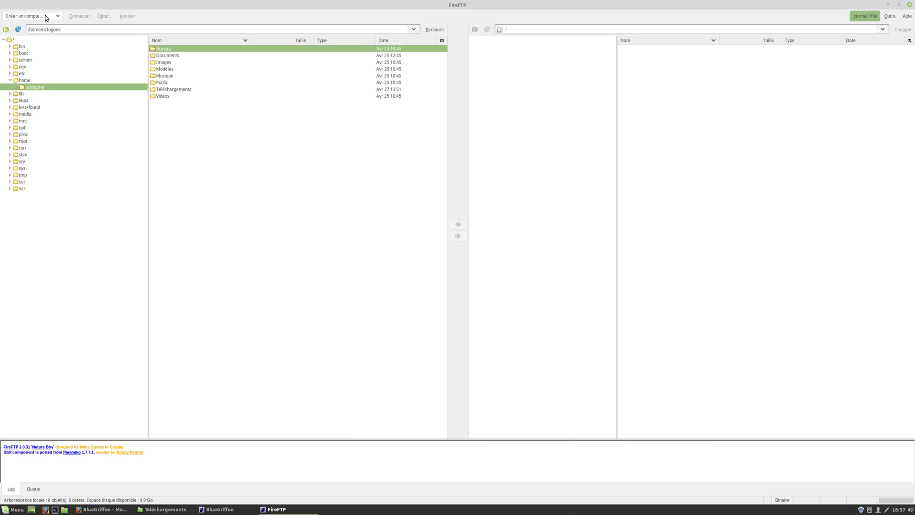
Create an FTP account named OCTOGONE with ftp.octogone-it.be as its host.
{"action": "left_click", "coordinate": [46, 18]}
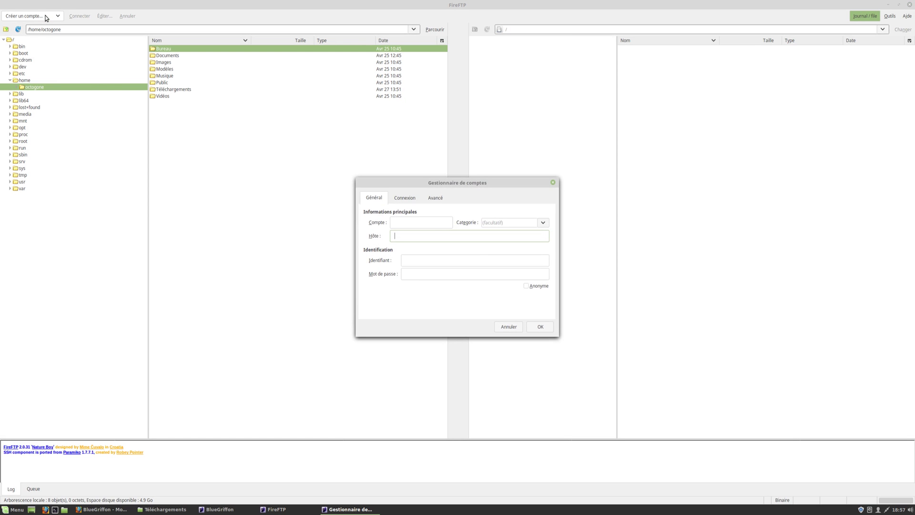
{"action": "left_click", "coordinate": [413, 224]}
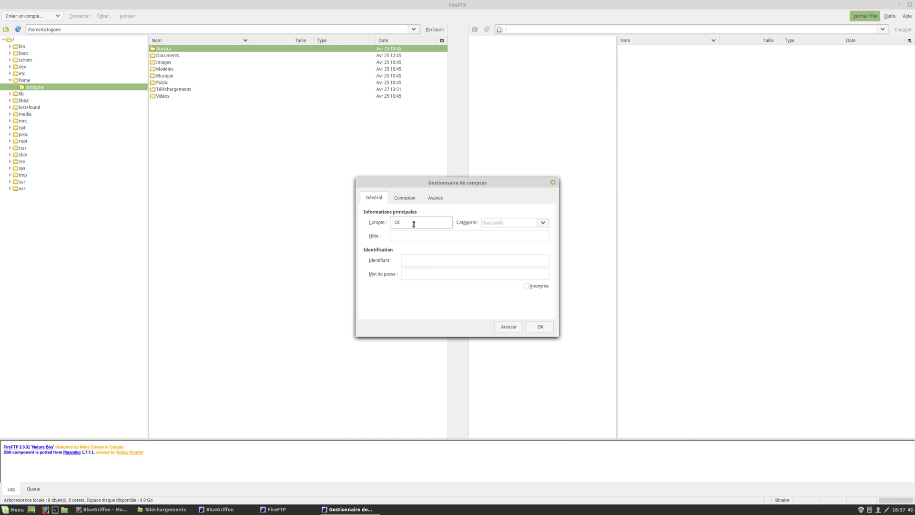
{"action": "type", "text": "OCTOGN"}
{"action": "type", "text": "E"}
{"action": "left_click", "coordinate": [409, 222]}
{"action": "type", "text": "O"}
{"action": "left_click", "coordinate": [408, 237]}
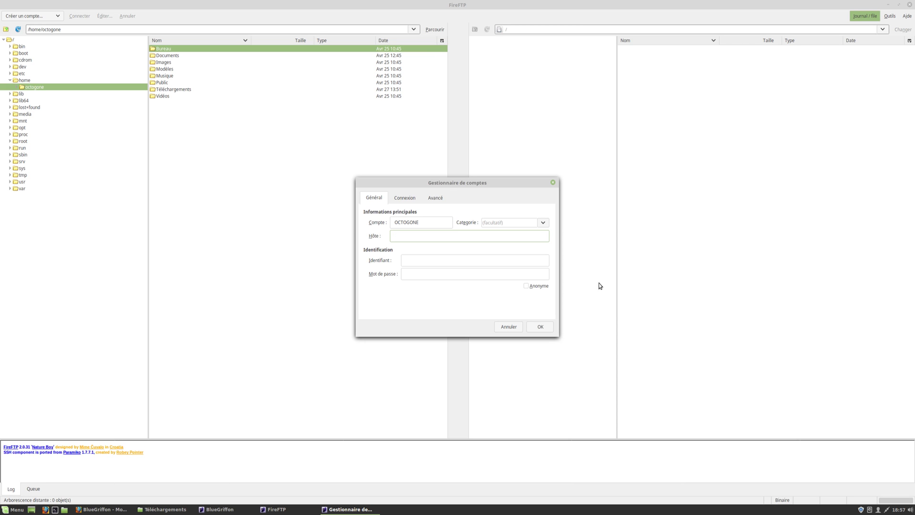
{"action": "type", "text": "ftp.octogone-it.be"}
Enter octogone as the account's login and paste the account password.
{"action": "left_click", "coordinate": [420, 260]}
{"action": "type", "text": "octogone"}
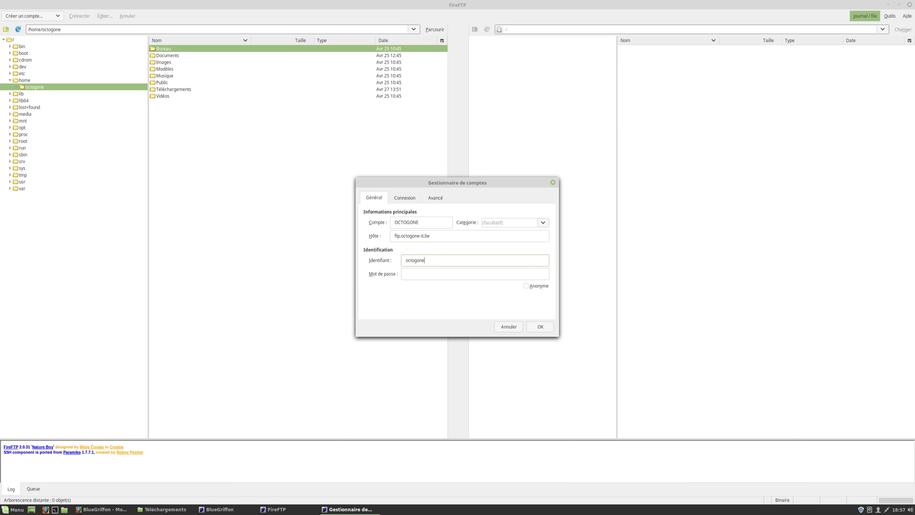
{"action": "left_click", "coordinate": [416, 276]}
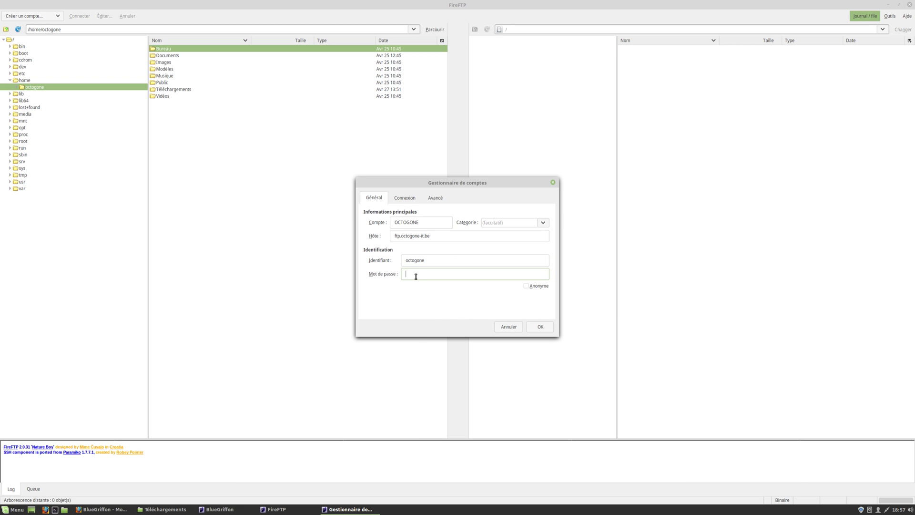
{"action": "key", "text": "ctrl+v"}
Review the available encryption types in the account's connection settings, keeping security at Aucune.
{"action": "left_click", "coordinate": [399, 199]}
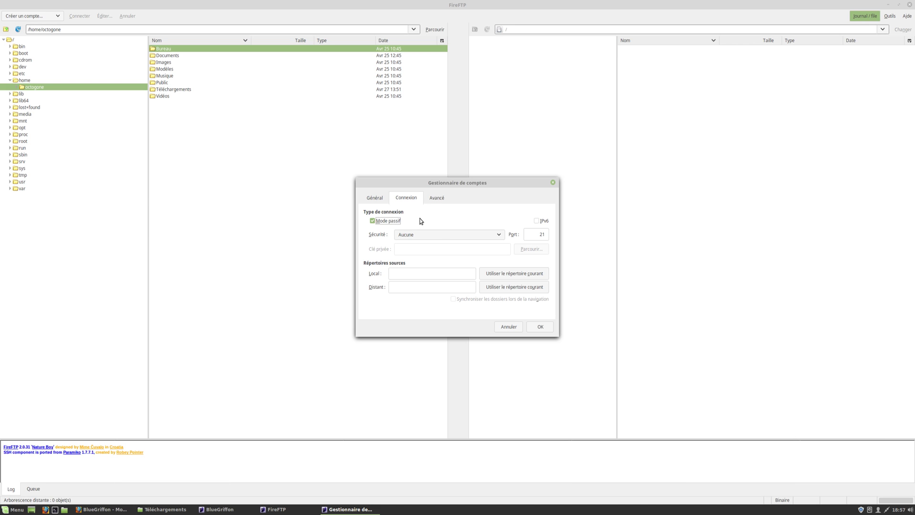
{"action": "left_click", "coordinate": [450, 235]}
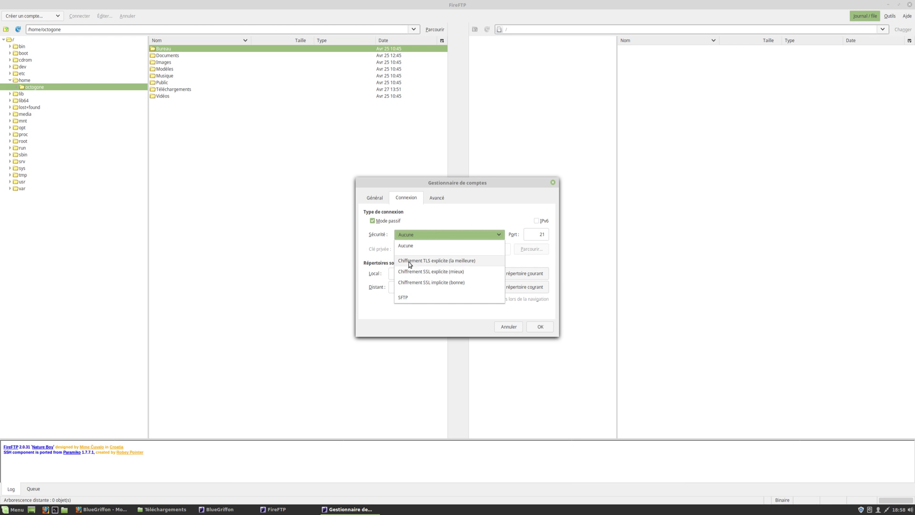
{"action": "left_click", "coordinate": [472, 219]}
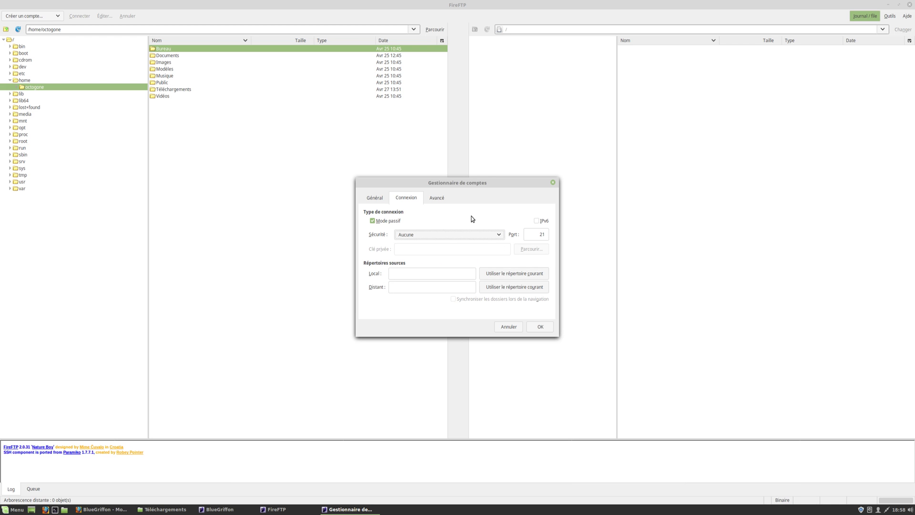
Create a local folder named web in /home/octogone and open it.
{"action": "left_click", "coordinate": [411, 273]}
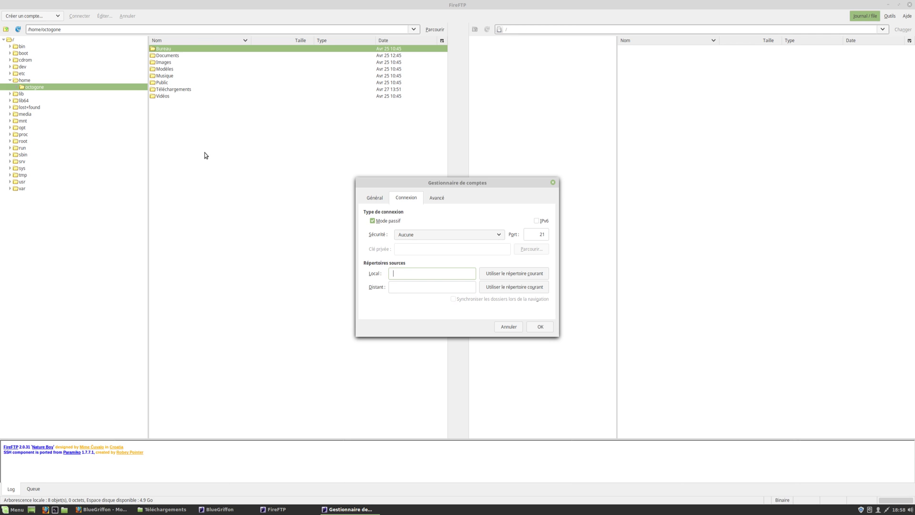
{"action": "right_click", "coordinate": [186, 159]}
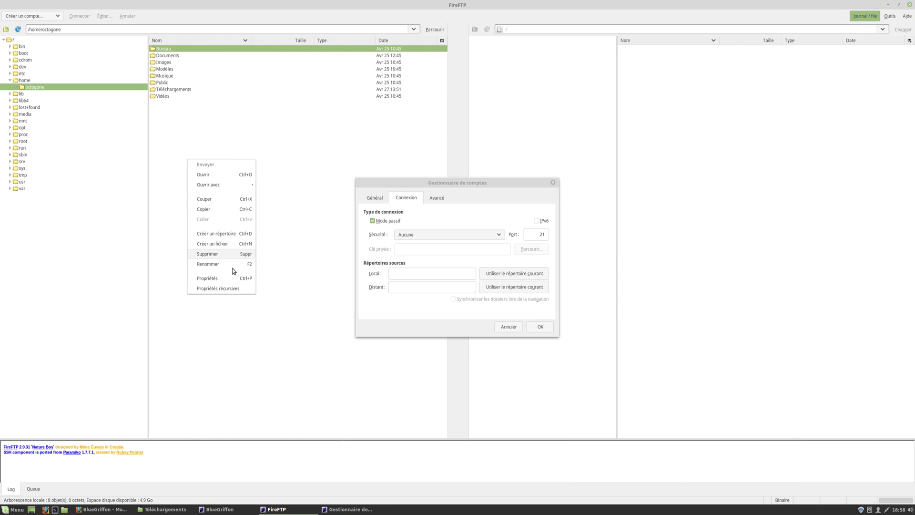
{"action": "left_click", "coordinate": [227, 233]}
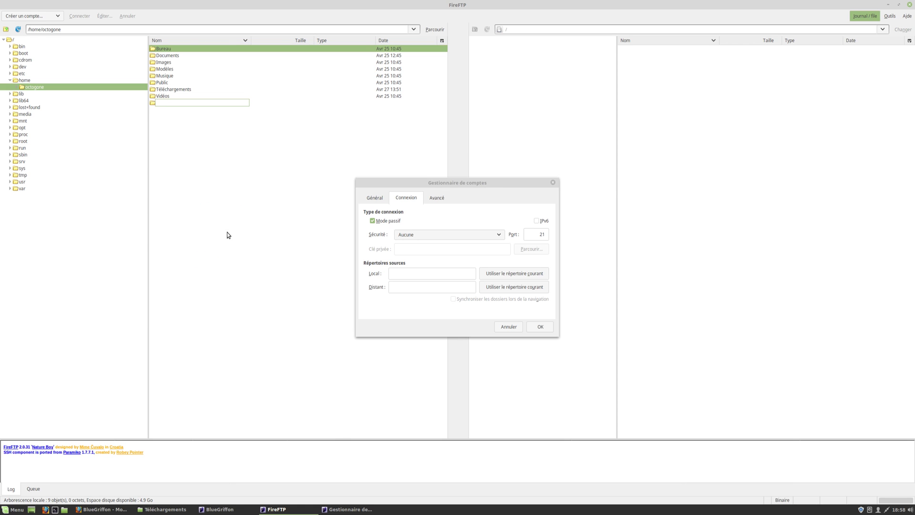
{"action": "type", "text": "web"}
{"action": "key", "text": "Return"}
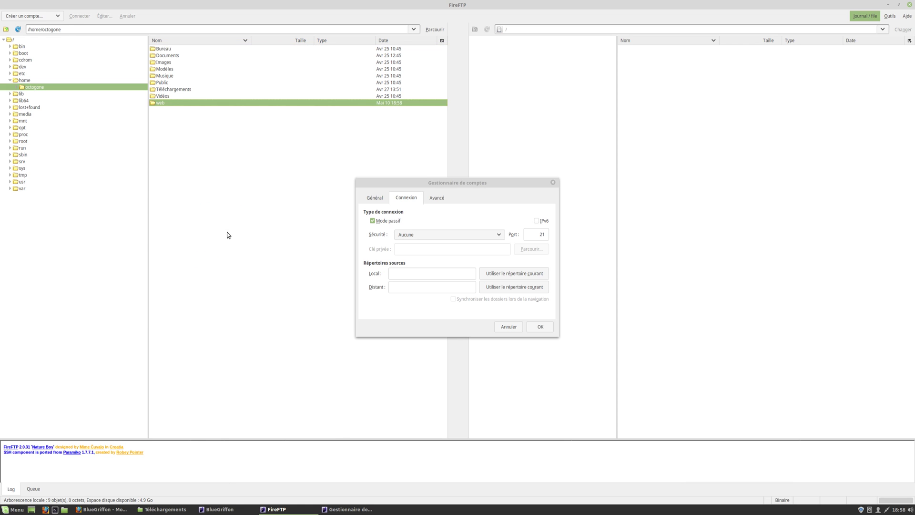
{"action": "key", "text": "Return"}
Create two folders named www and sauvegarde inside the local web folder.
{"action": "right_click", "coordinate": [231, 233]}
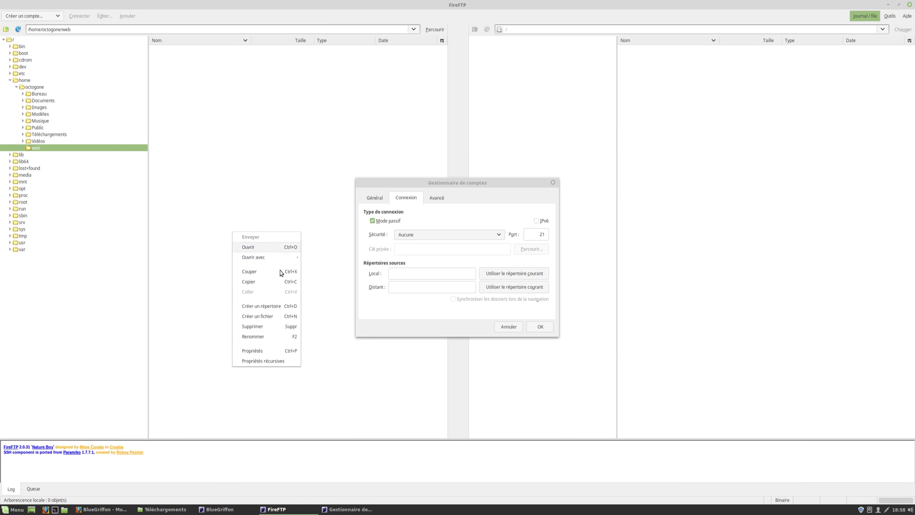
{"action": "left_click", "coordinate": [277, 307]}
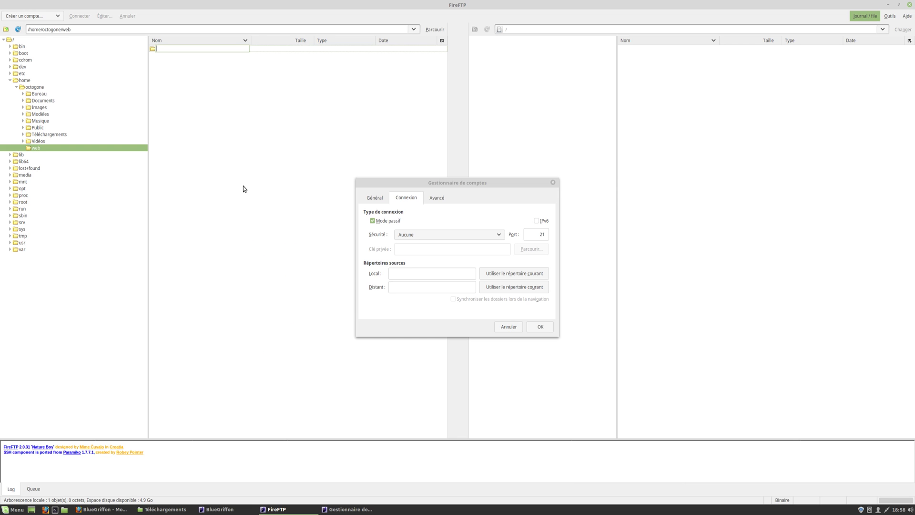
{"action": "type", "text": "www"}
{"action": "key", "text": "Return"}
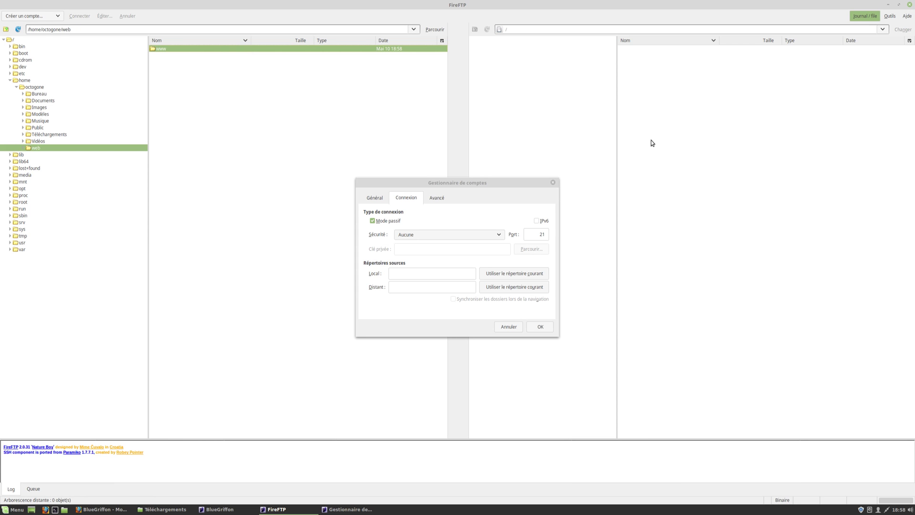
{"action": "right_click", "coordinate": [182, 123]}
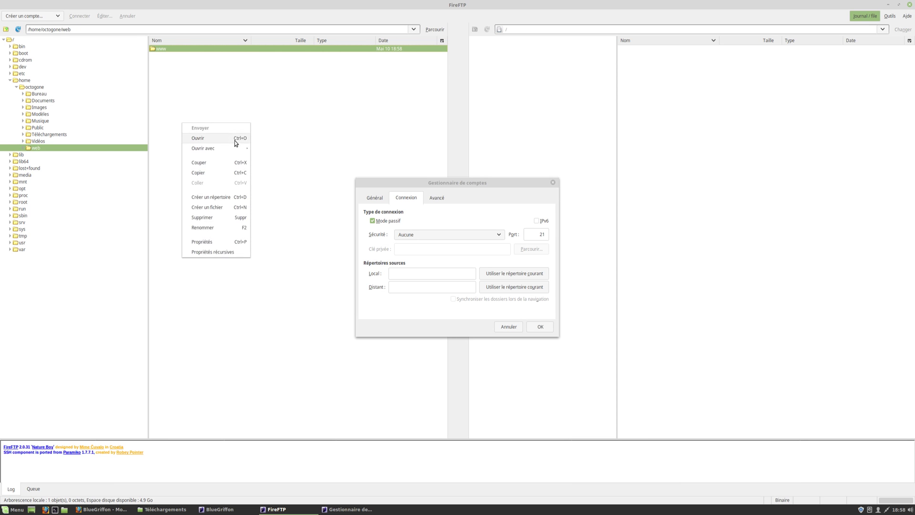
{"action": "left_click", "coordinate": [211, 197]}
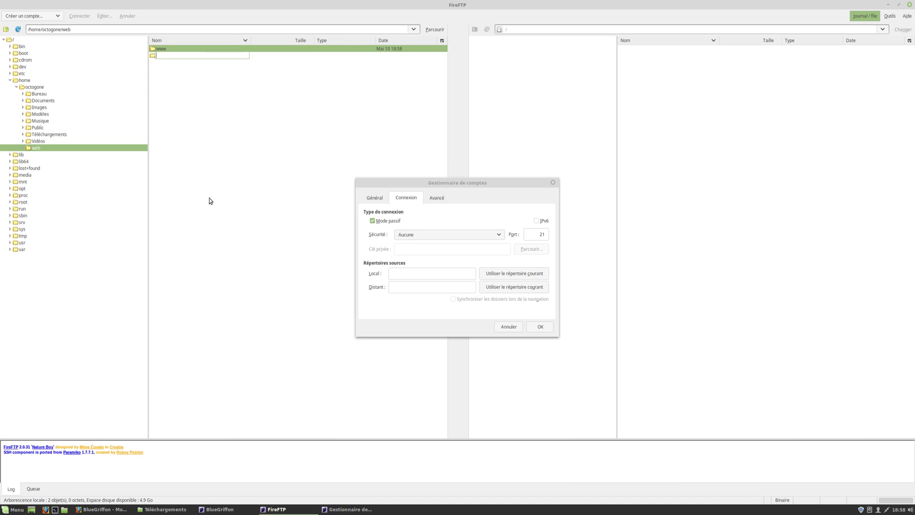
{"action": "type", "text": "sauvegarde"}
{"action": "key", "text": "Return"}
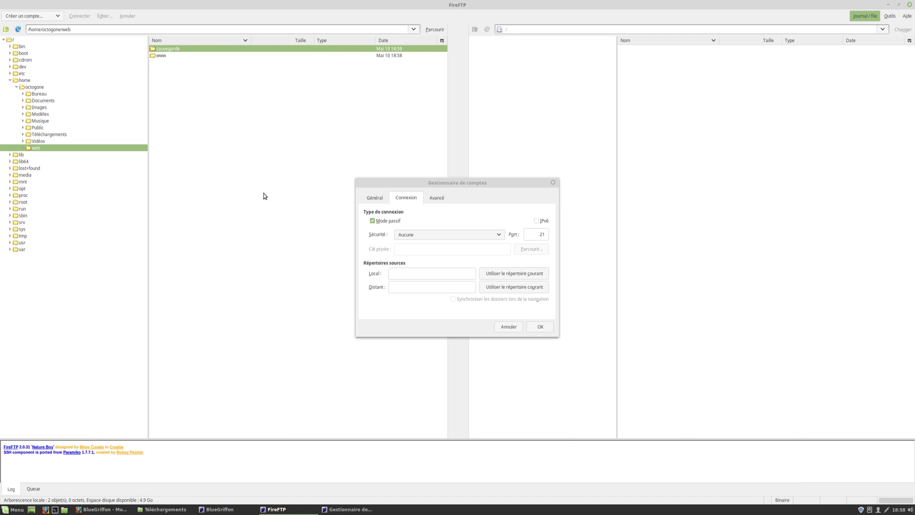
Set the account's local source directory to /home/octogone/web/www and its remote directory to /www/dev/octo.
{"action": "double_click", "coordinate": [154, 56]}
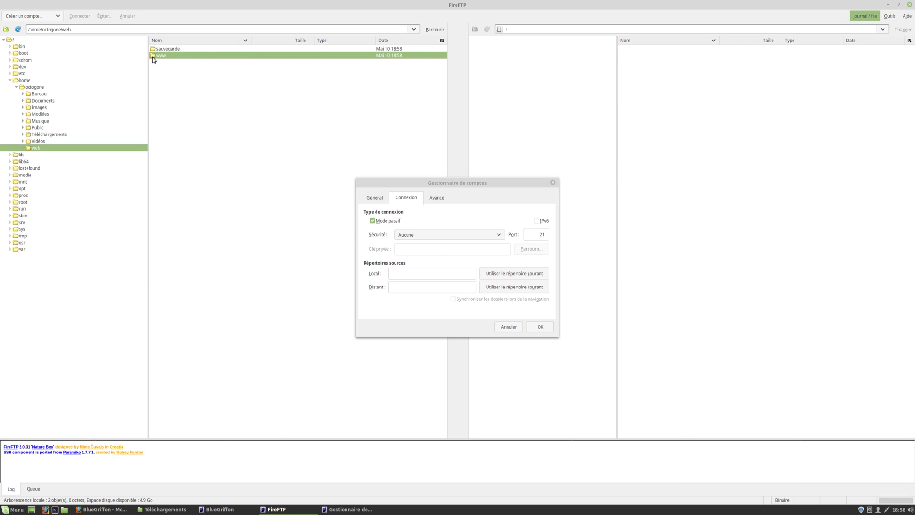
{"action": "left_click", "coordinate": [438, 275]}
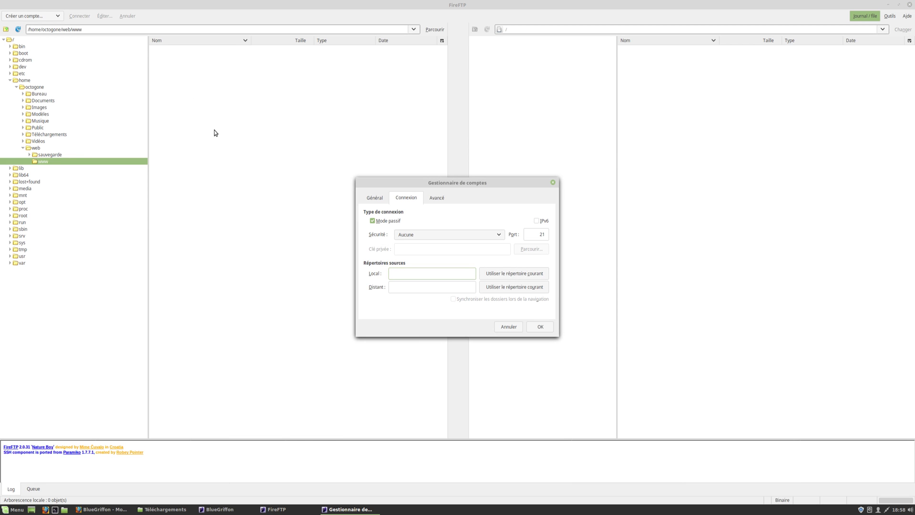
{"action": "left_click", "coordinate": [522, 276]}
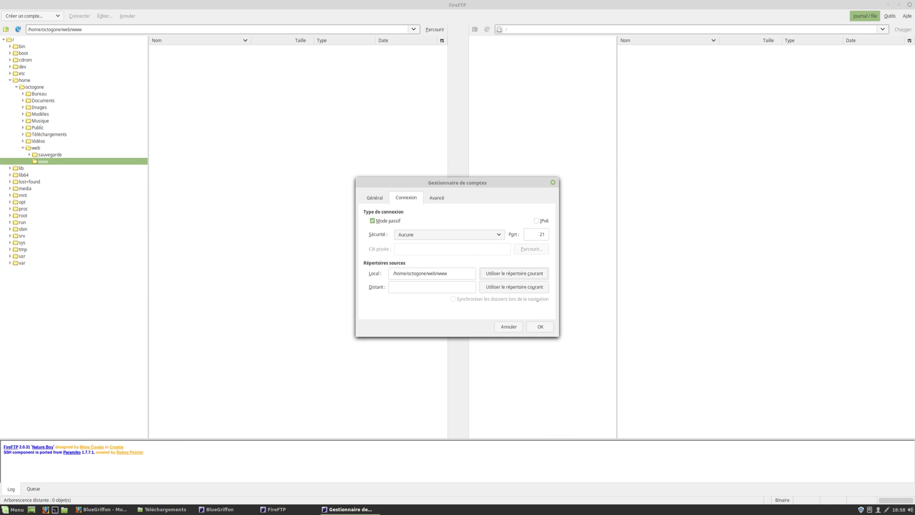
{"action": "left_click", "coordinate": [402, 287]}
{"action": "type", "text": "/www/dev/octo"}
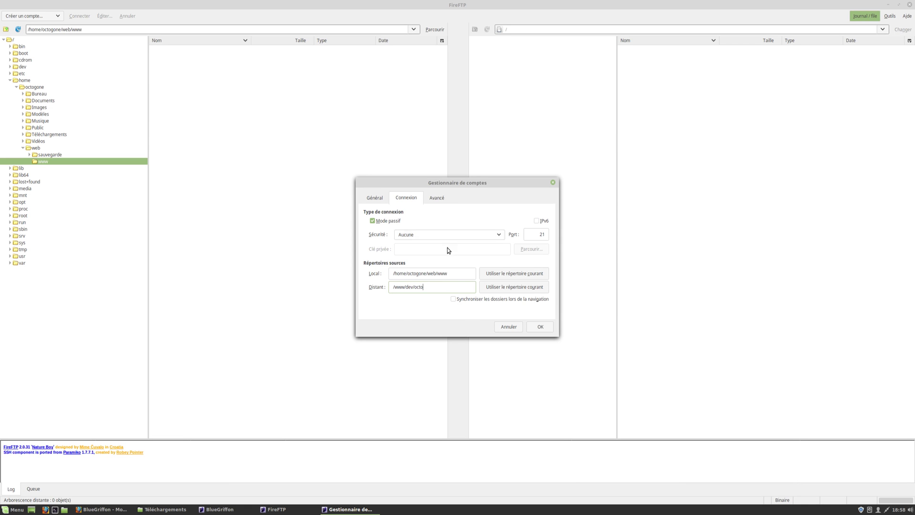
Check the account's advanced settings, save the OCTOGONE account and connect to its FTP server.
{"action": "left_click", "coordinate": [434, 201]}
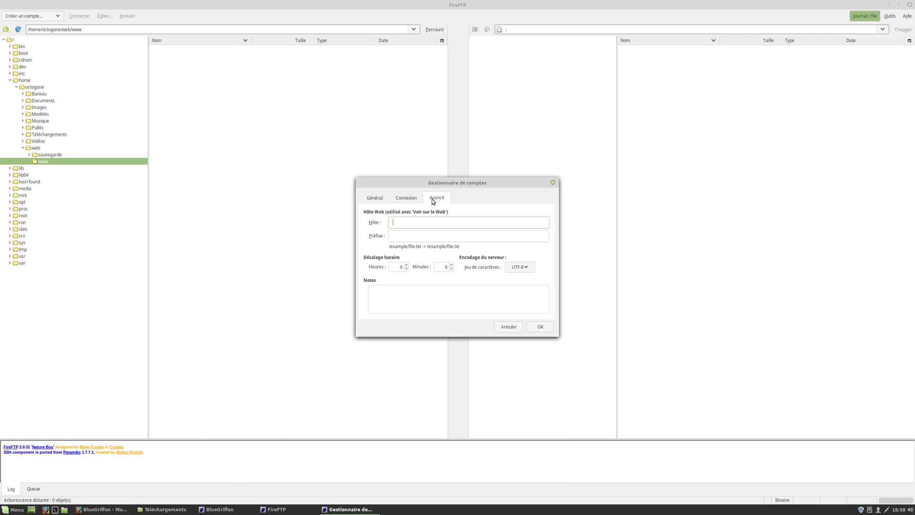
{"action": "left_click", "coordinate": [407, 197]}
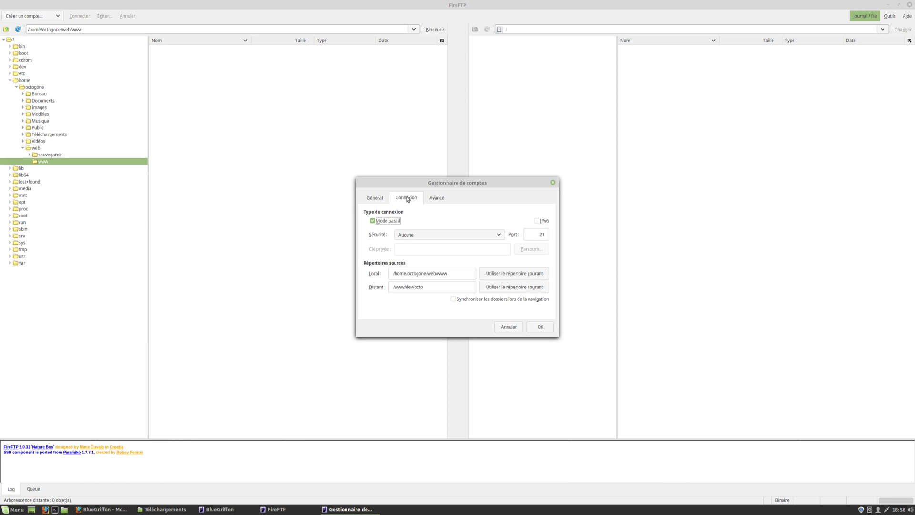
{"action": "left_click", "coordinate": [541, 327]}
{"action": "left_click", "coordinate": [77, 18]}
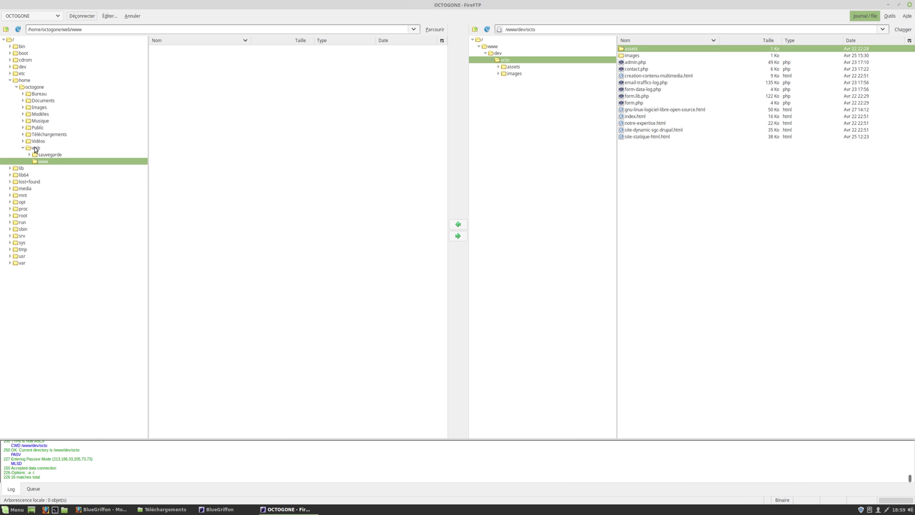
Open the local Modèles folder, disconnect from the server and reconnect the OCTOGONE account.
{"action": "left_click", "coordinate": [36, 115]}
{"action": "left_click", "coordinate": [81, 18]}
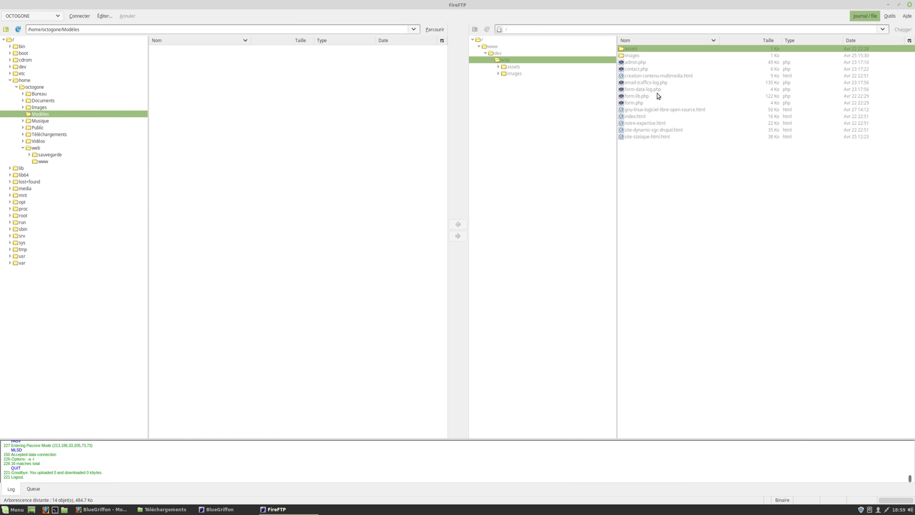
{"action": "left_click", "coordinate": [79, 16]}
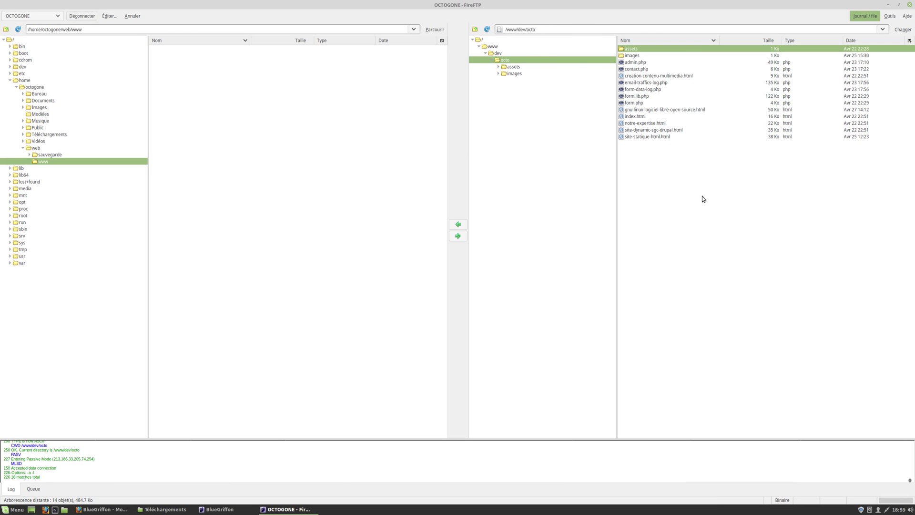
Download all files and folders from the remote /www/dev/octo directory into the local www folder.
{"action": "left_click", "coordinate": [679, 175]}
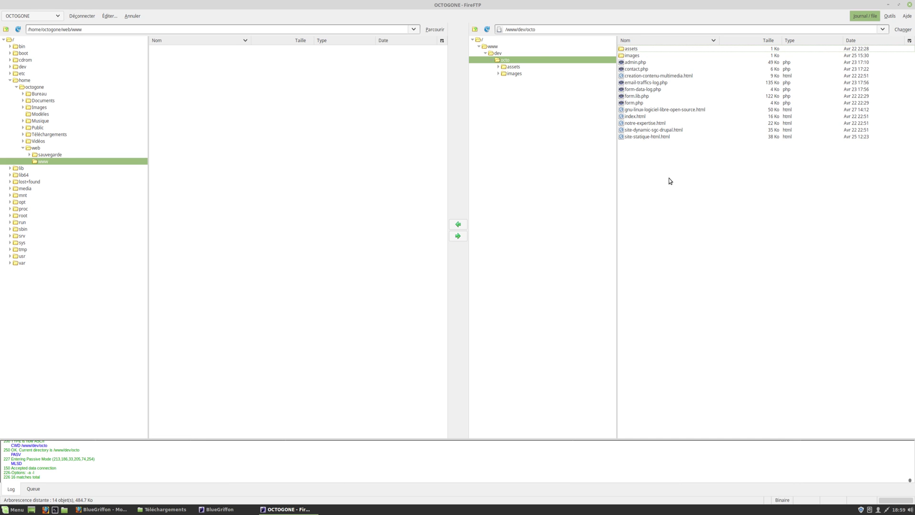
{"action": "key", "text": "ctrl+a"}
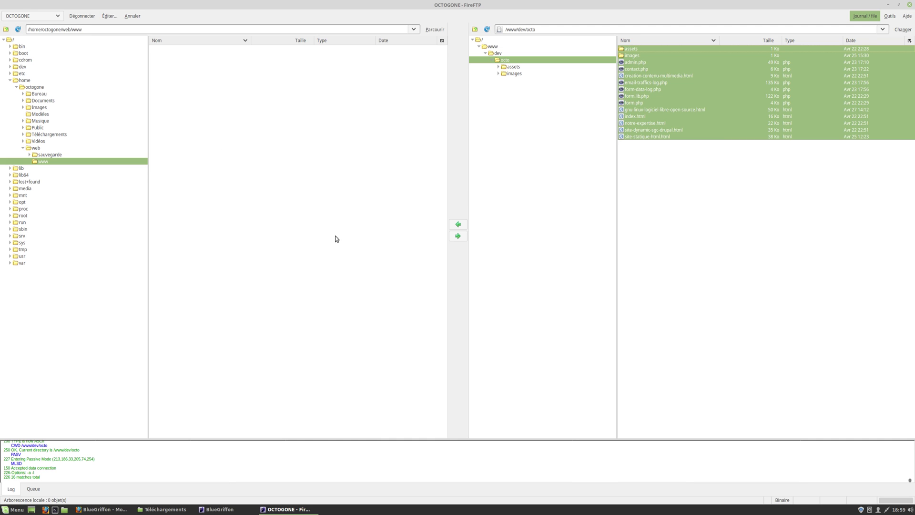
{"action": "left_click", "coordinate": [702, 228]}
{"action": "key", "text": "ctrl+a"}
{"action": "left_click", "coordinate": [460, 228]}
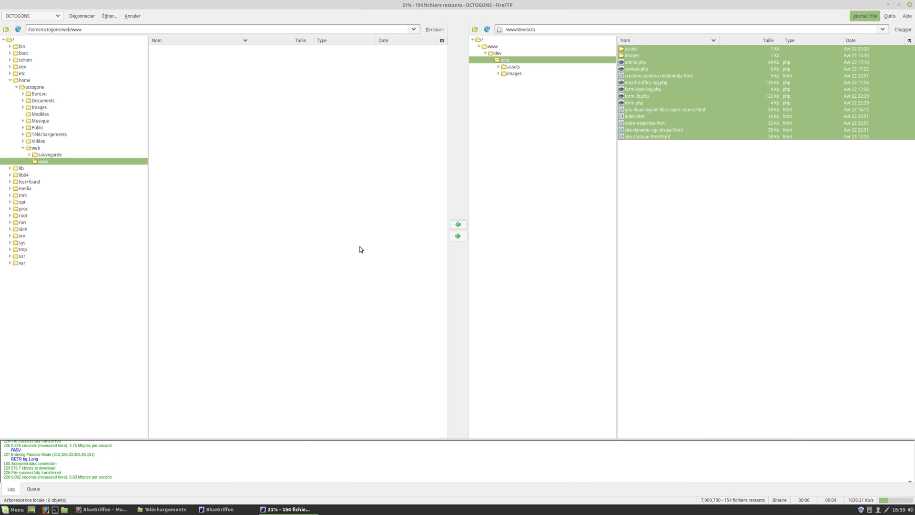
Deselect the remote items and reselect every file and folder in /www/dev/octo.
{"action": "left_click", "coordinate": [698, 182]}
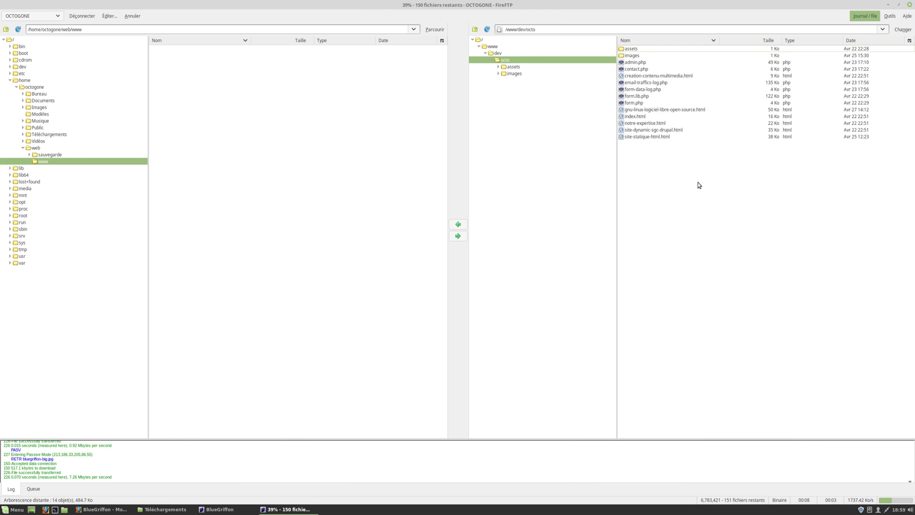
{"action": "left_click_drag", "start_coordinate": [698, 185], "coordinate": [636, 49]}
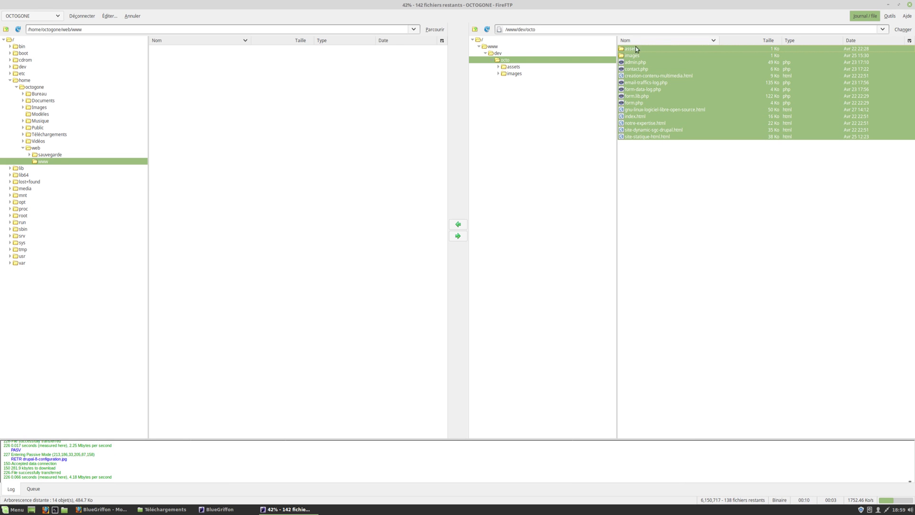
{"action": "left_click_drag", "start_coordinate": [651, 108], "coordinate": [688, 245]}
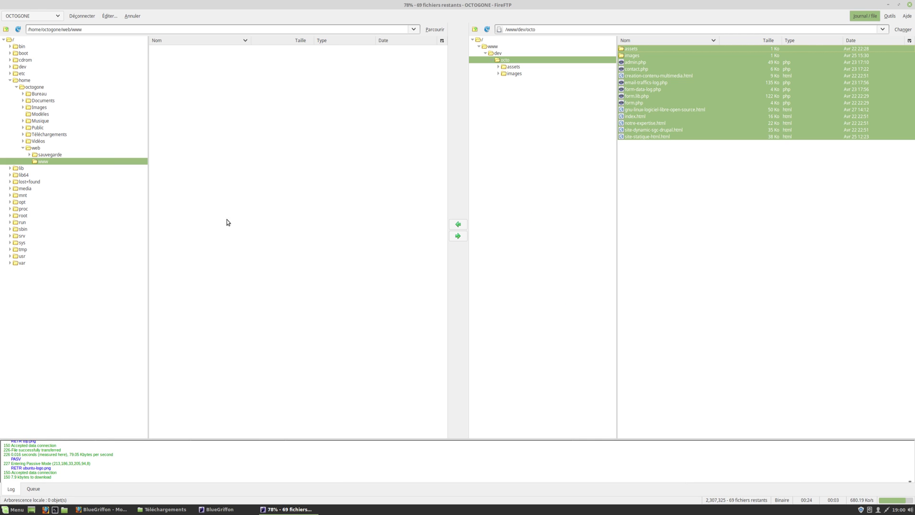
Create a folder named 10-05-2018 inside the local web/sauvegarde folder.
{"action": "left_click", "coordinate": [50, 155]}
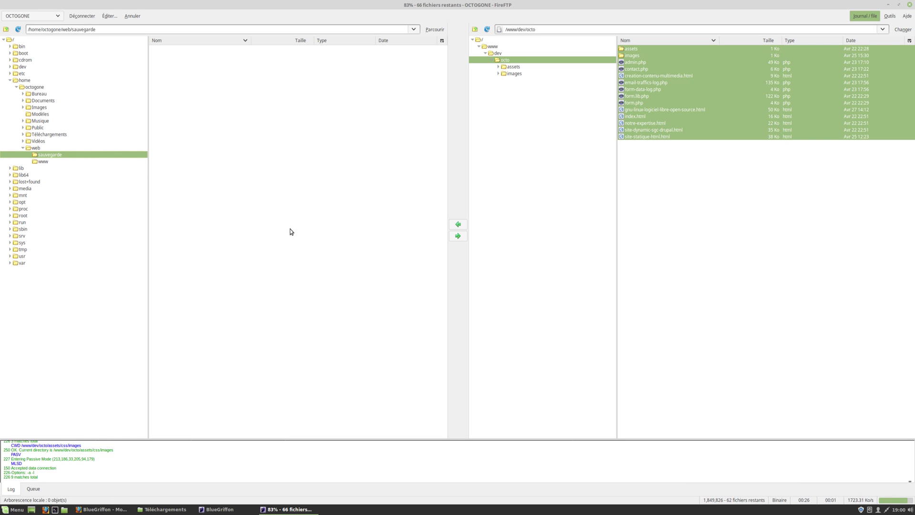
{"action": "right_click", "coordinate": [261, 232]}
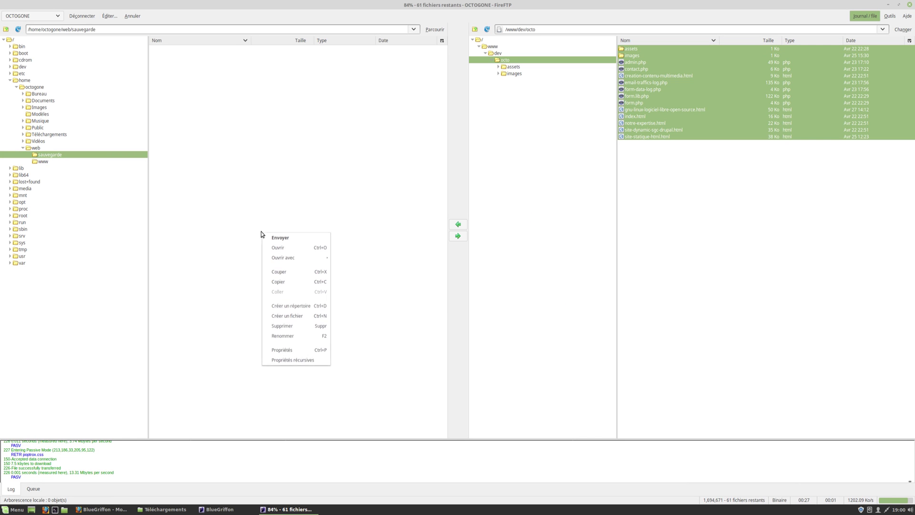
{"action": "left_click", "coordinate": [288, 307]}
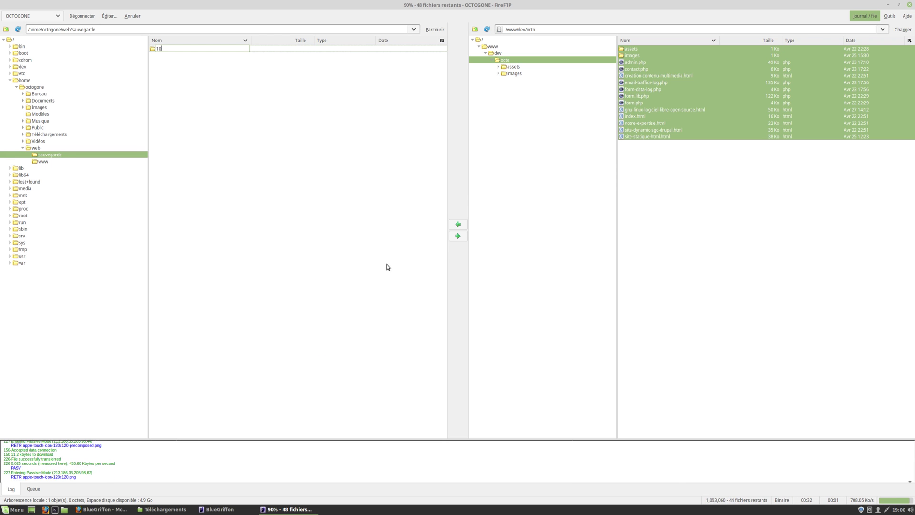
{"action": "type", "text": "10-05-20"}
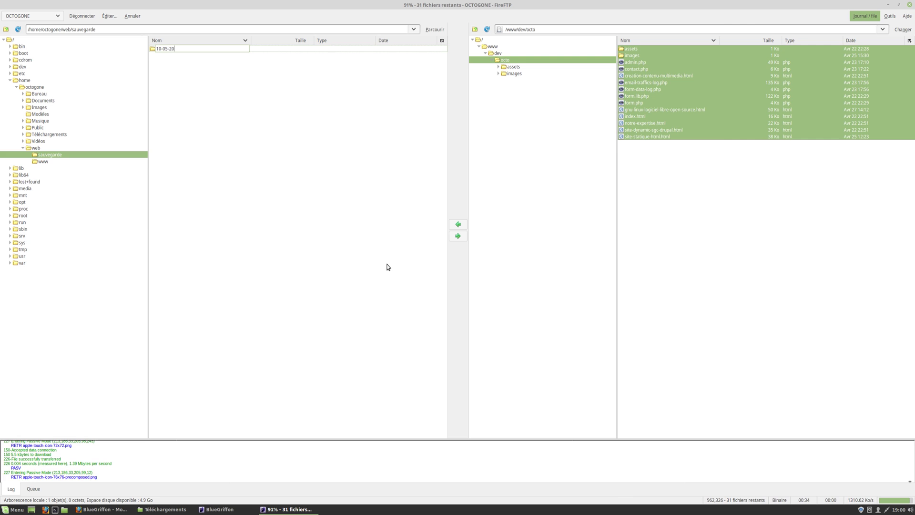
{"action": "type", "text": "18"}
{"action": "key", "text": "Return"}
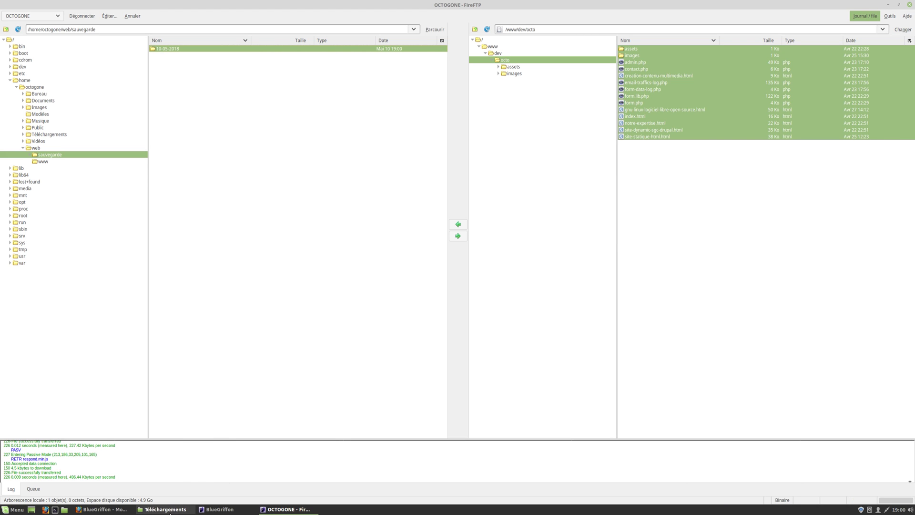
Switch to the file manager, widen its sidebar and show the home folder in a split two-pane view.
{"action": "left_click", "coordinate": [167, 509]}
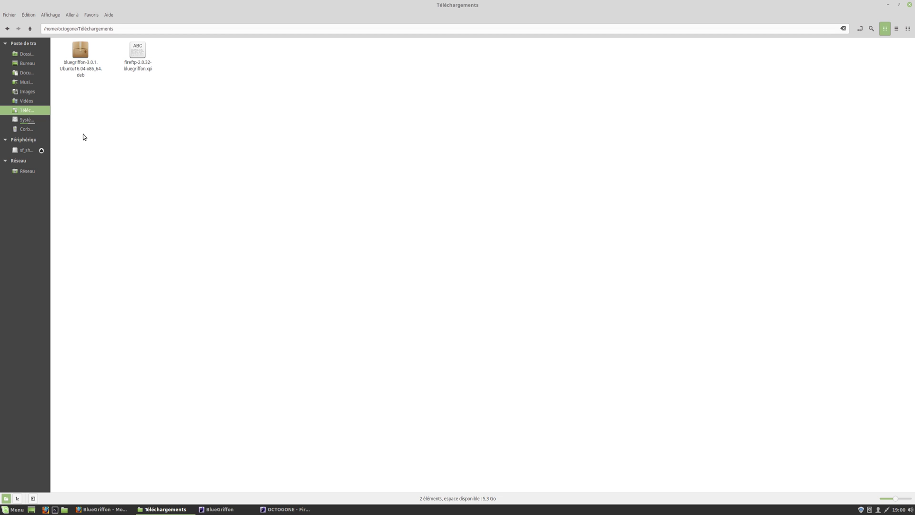
{"action": "left_click_drag", "start_coordinate": [81, 126], "coordinate": [129, 128]}
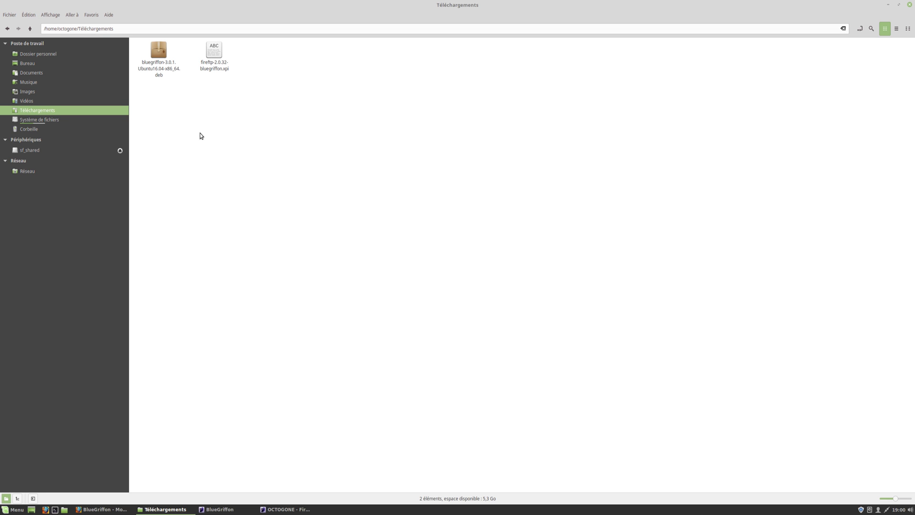
{"action": "left_click", "coordinate": [33, 54]}
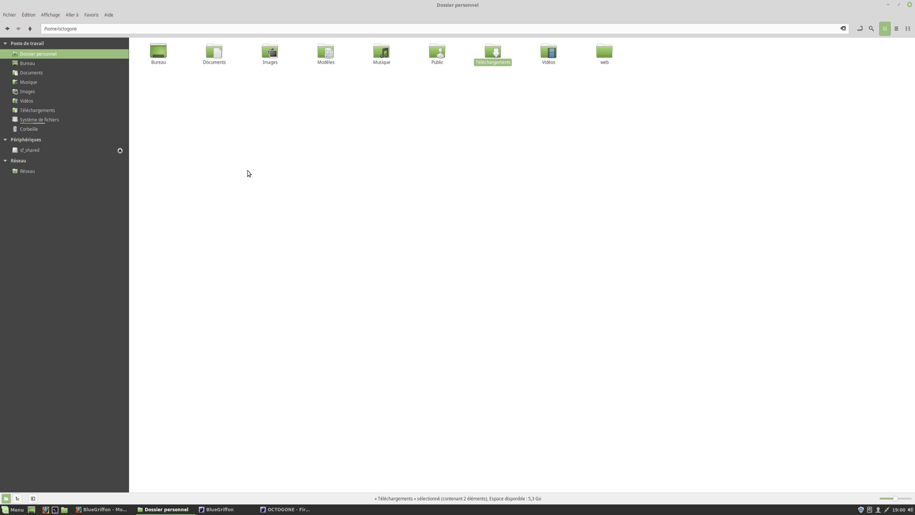
{"action": "key", "text": "F3"}
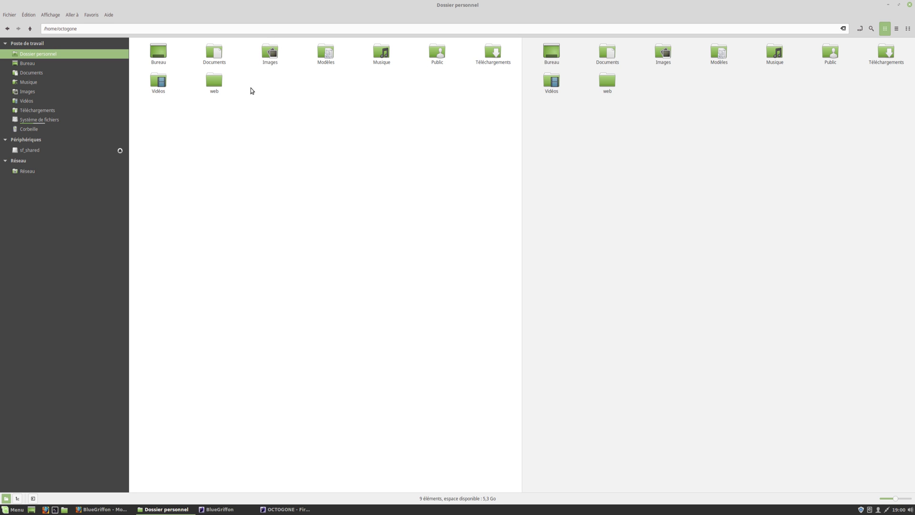
Open web/www in one pane and web/sauvegarde/10-05-2018 in the other pane.
{"action": "double_click", "coordinate": [213, 81]}
{"action": "left_click", "coordinate": [607, 82]}
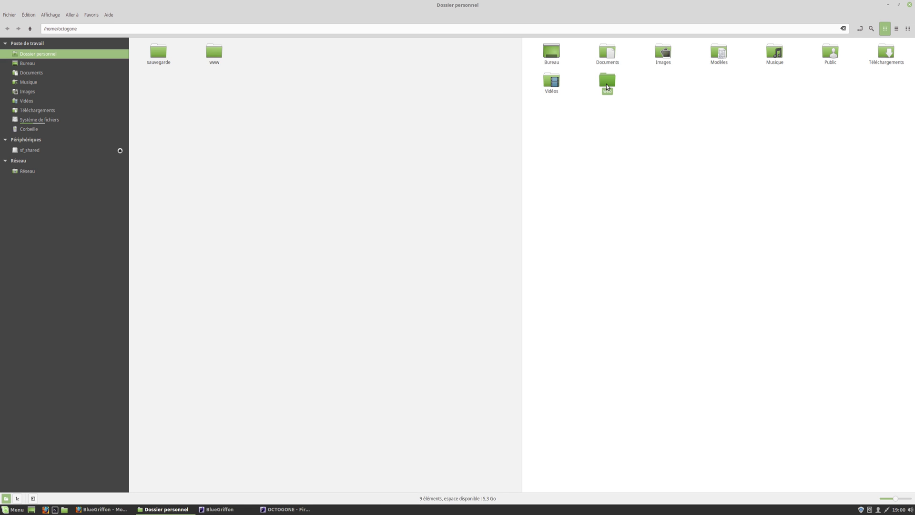
{"action": "double_click", "coordinate": [607, 82]}
{"action": "left_click", "coordinate": [550, 55]}
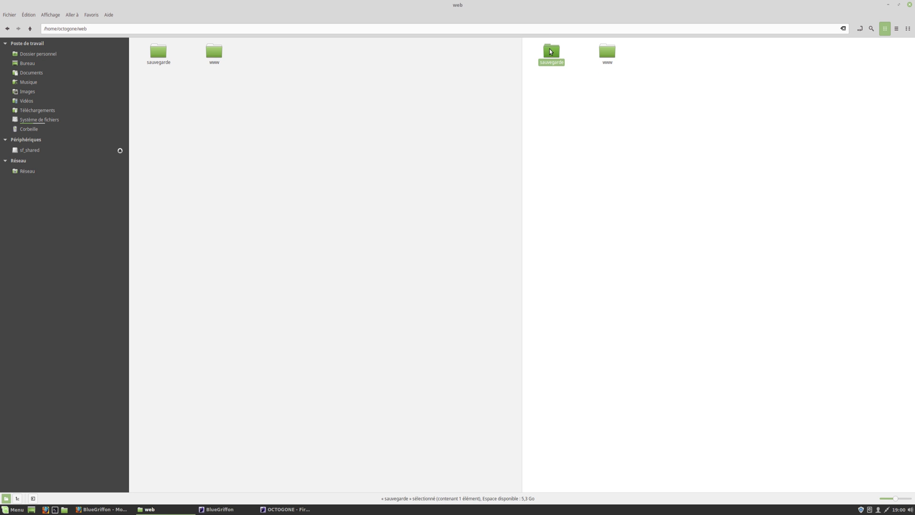
{"action": "left_click", "coordinate": [213, 56]}
{"action": "double_click", "coordinate": [215, 49]}
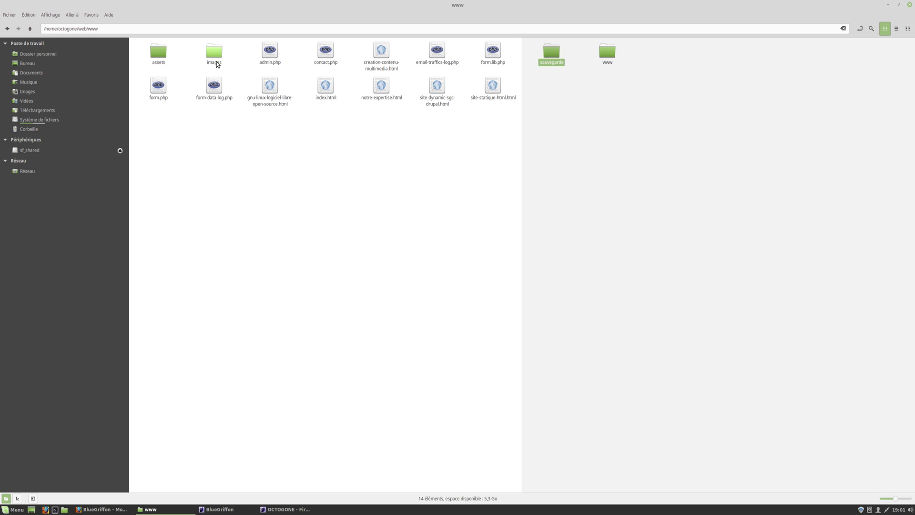
{"action": "left_click", "coordinate": [551, 52]}
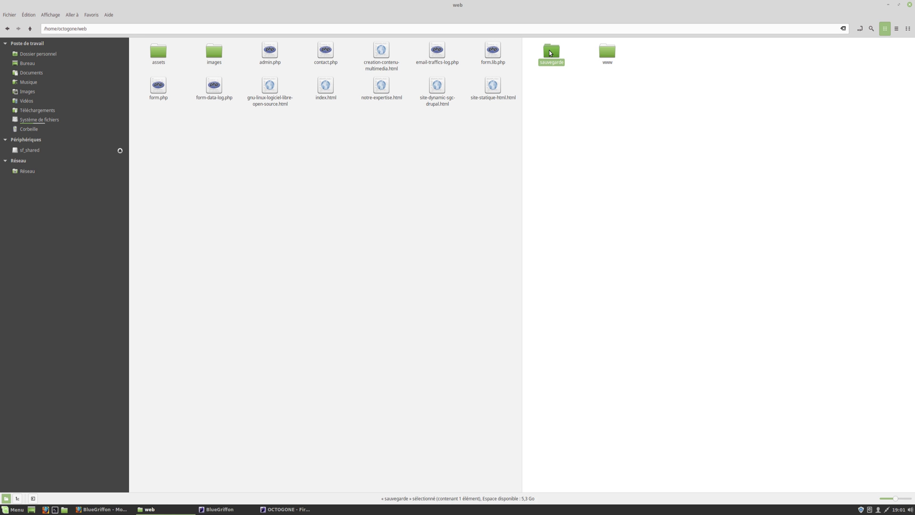
{"action": "double_click", "coordinate": [551, 52]}
{"action": "double_click", "coordinate": [550, 51]}
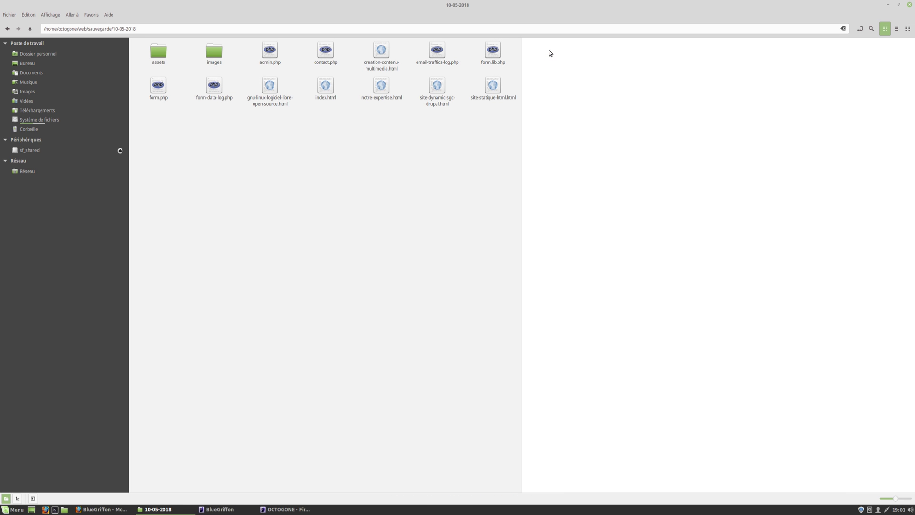
Copy all files and folders from www into the 10-05-2018 backup folder.
{"action": "left_click", "coordinate": [471, 143]}
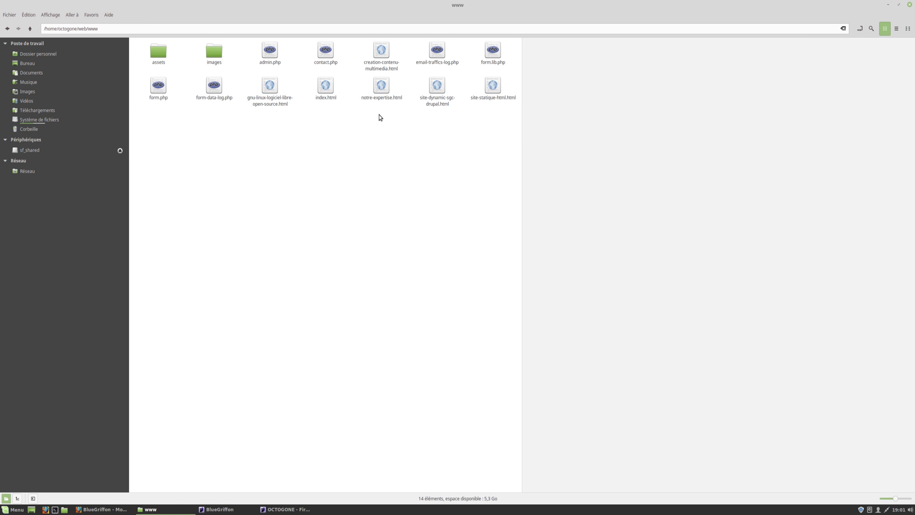
{"action": "key", "text": "ctrl+a"}
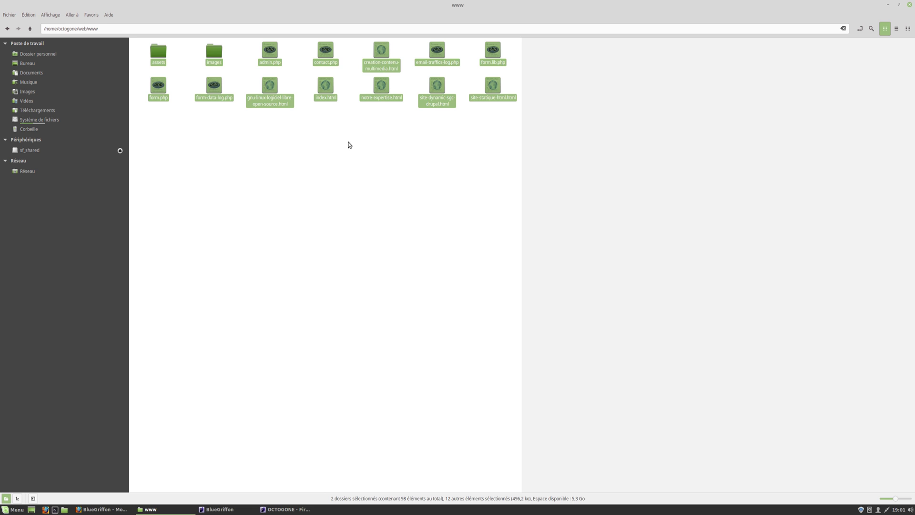
{"action": "key", "text": "ctrl+c"}
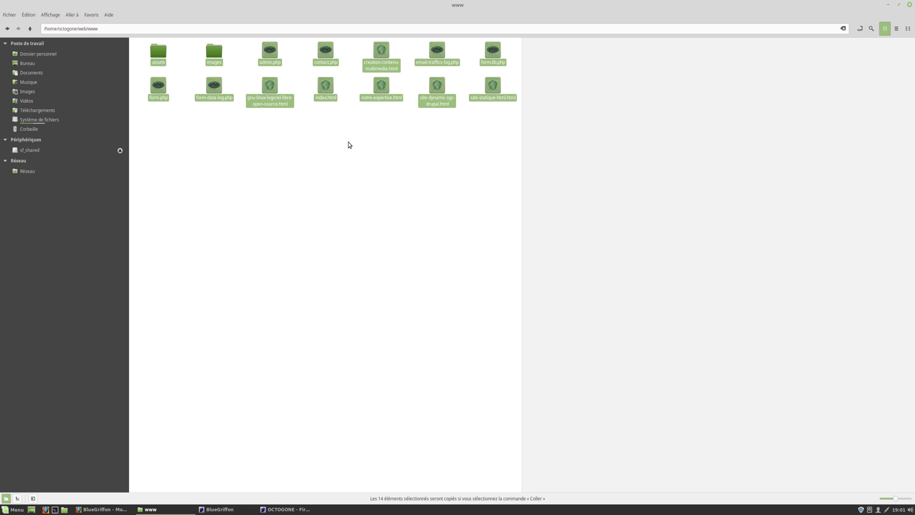
{"action": "left_click", "coordinate": [622, 145]}
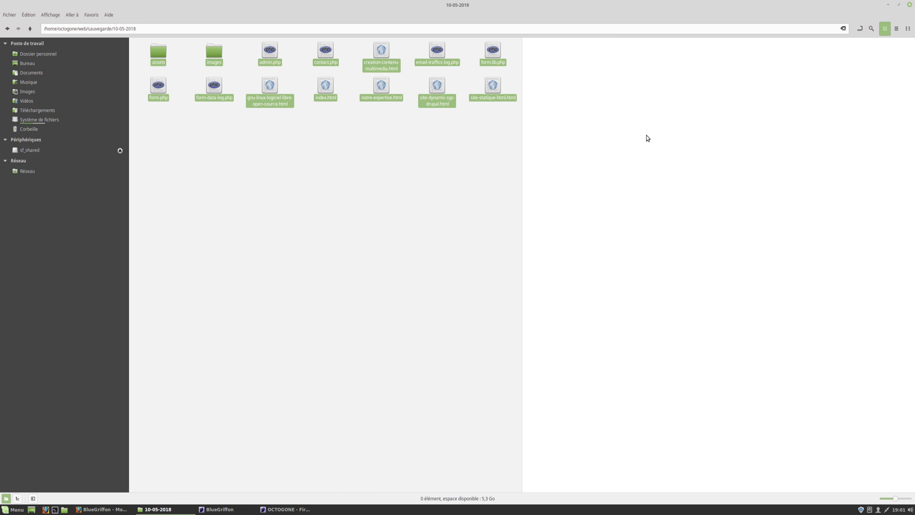
{"action": "key", "text": "ctrl+v"}
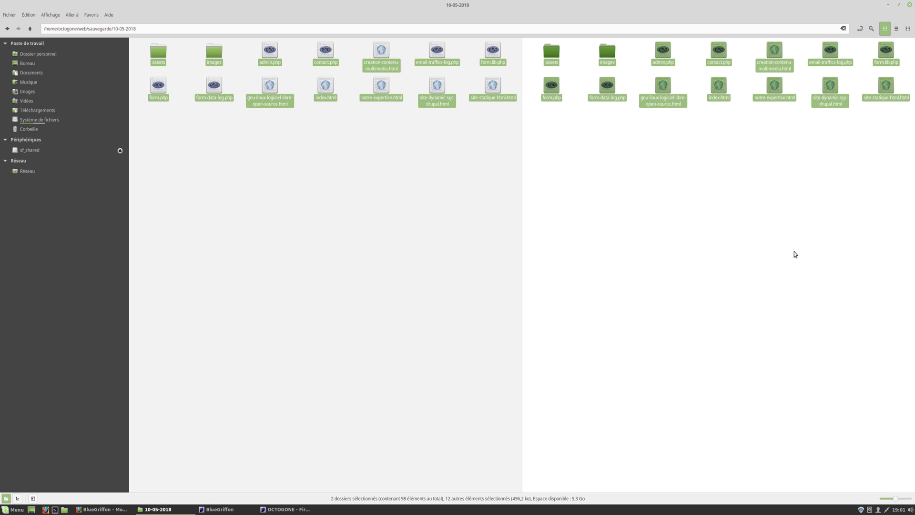
Go back to the parent folders in both panes, then reopen www and 10-05-2018 to compare their contents.
{"action": "left_click", "coordinate": [648, 191]}
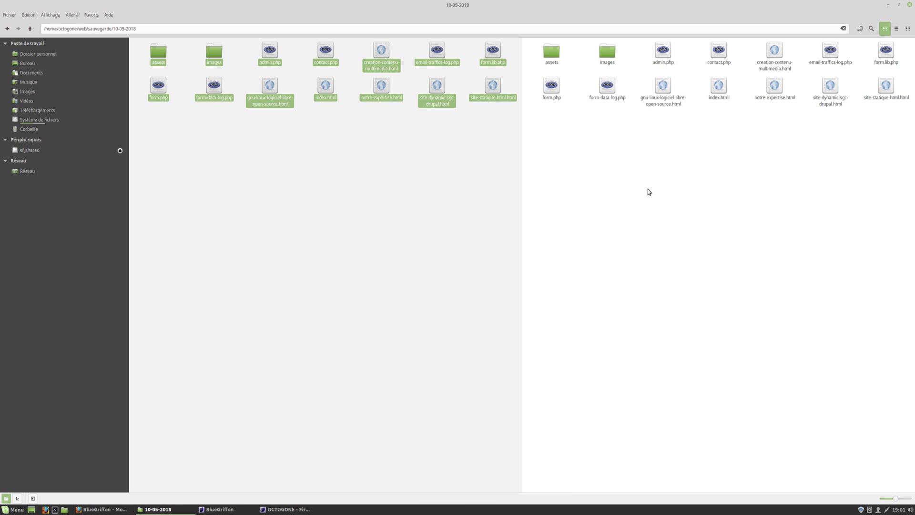
{"action": "key", "text": "BackSpace"}
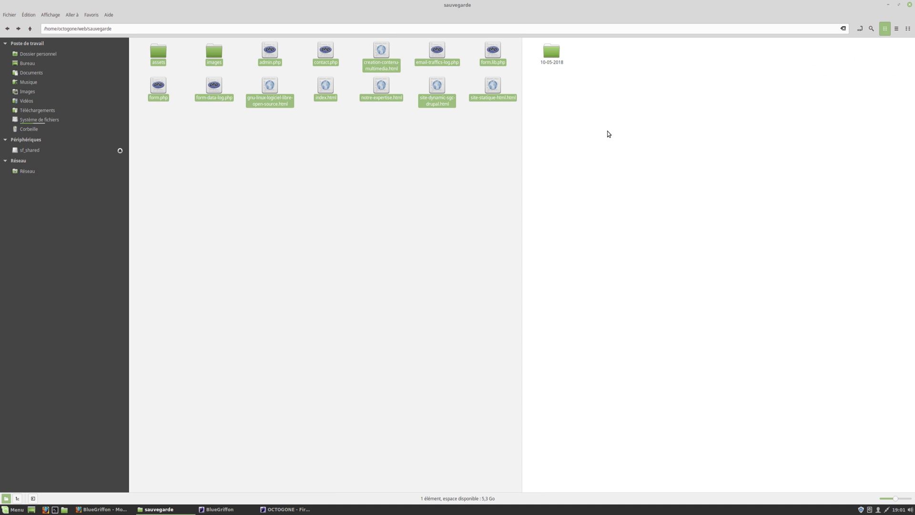
{"action": "left_click", "coordinate": [401, 153]}
{"action": "key", "text": "BackSpace"}
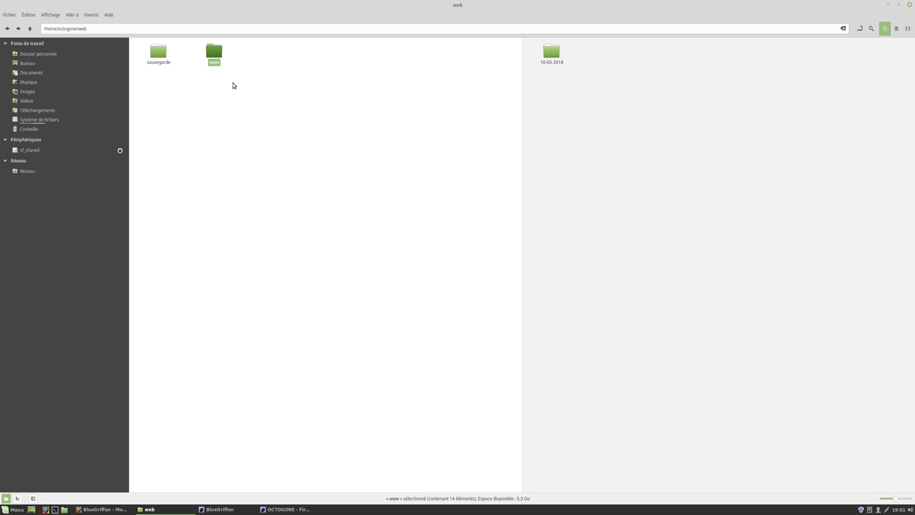
{"action": "double_click", "coordinate": [216, 53]}
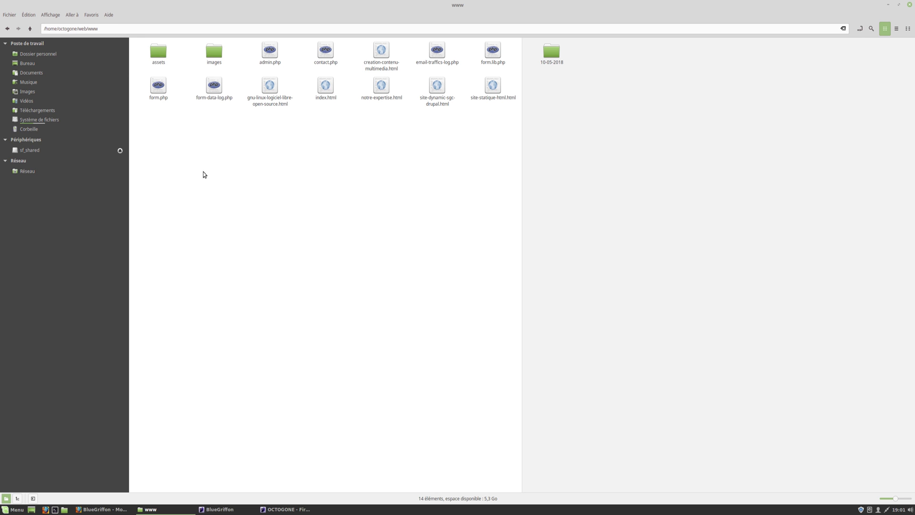
{"action": "double_click", "coordinate": [550, 52]}
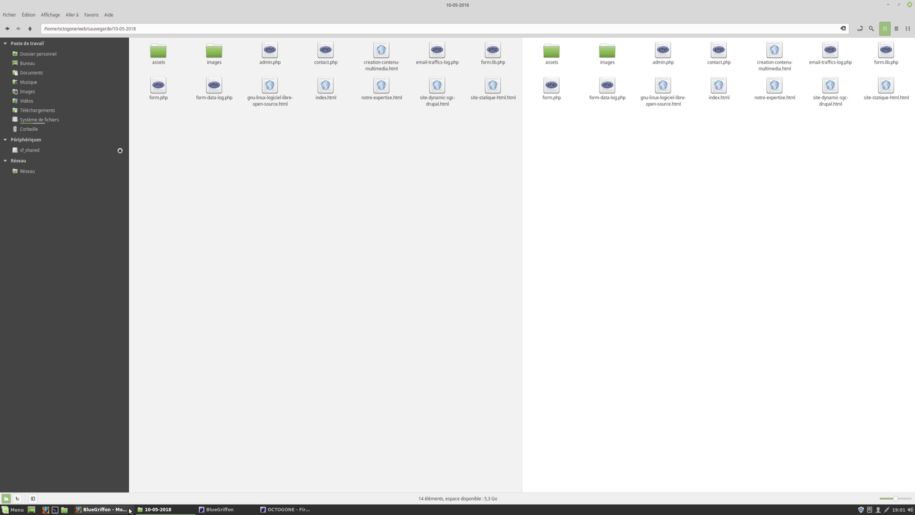
Switch to BlueGriffon, open gnu-linux-logiciel-libre-open-source.html from the web/www folder and look through the page.
{"action": "left_click", "coordinate": [229, 510]}
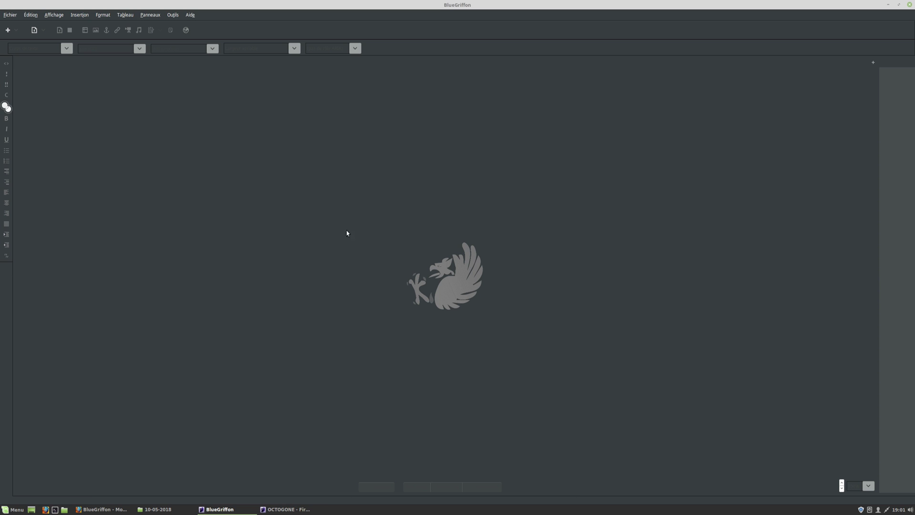
{"action": "left_click", "coordinate": [11, 16]}
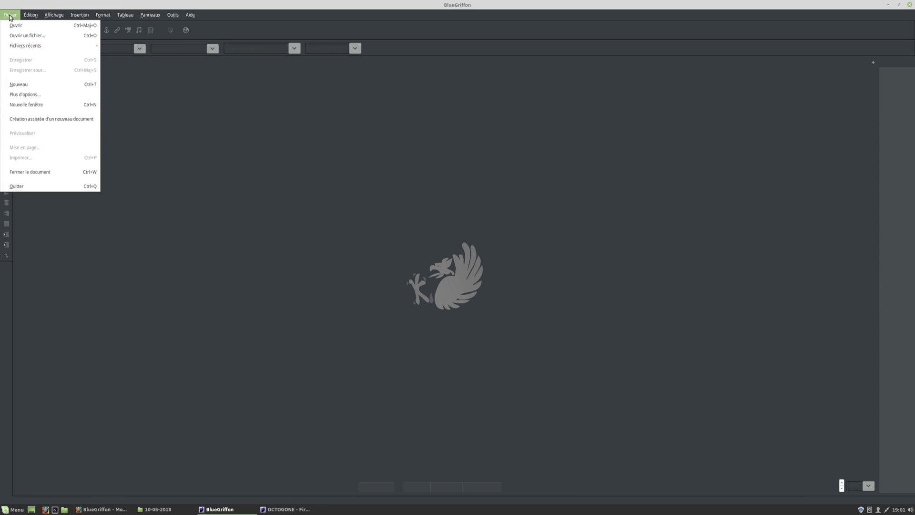
{"action": "left_click", "coordinate": [28, 36]}
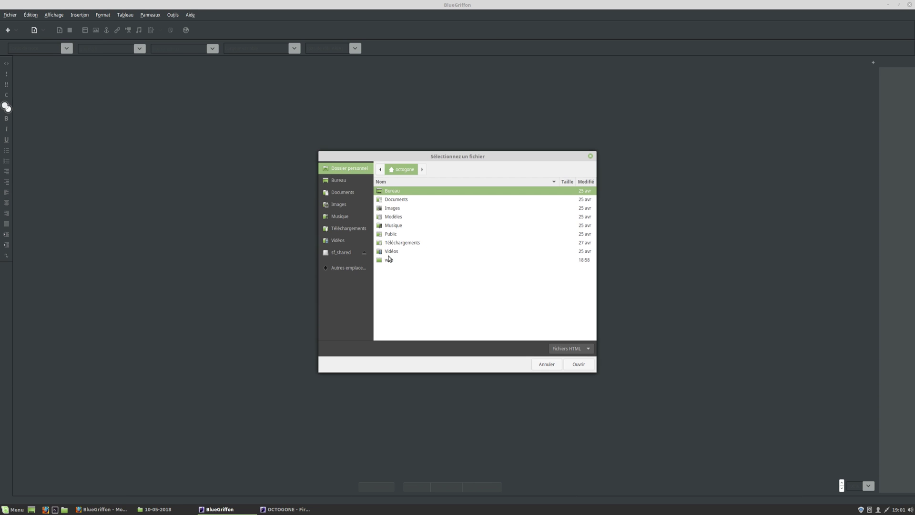
{"action": "double_click", "coordinate": [387, 260]}
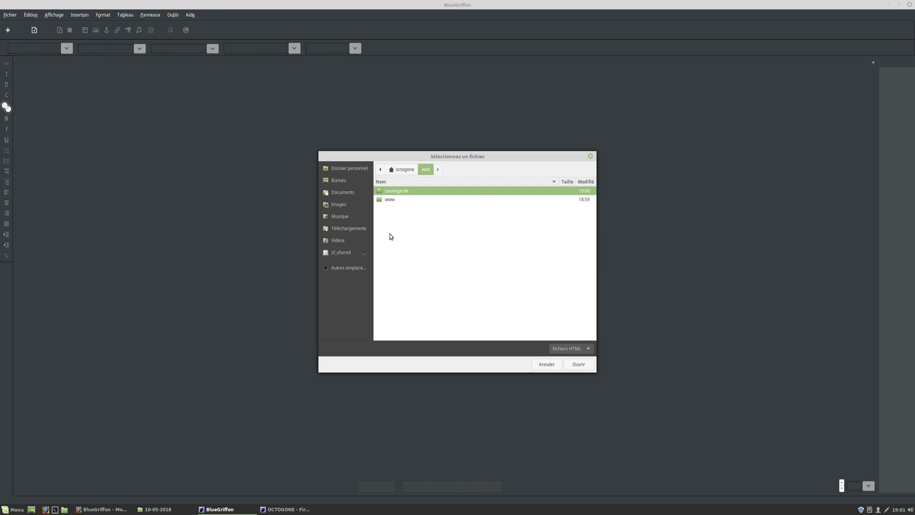
{"action": "double_click", "coordinate": [381, 199]}
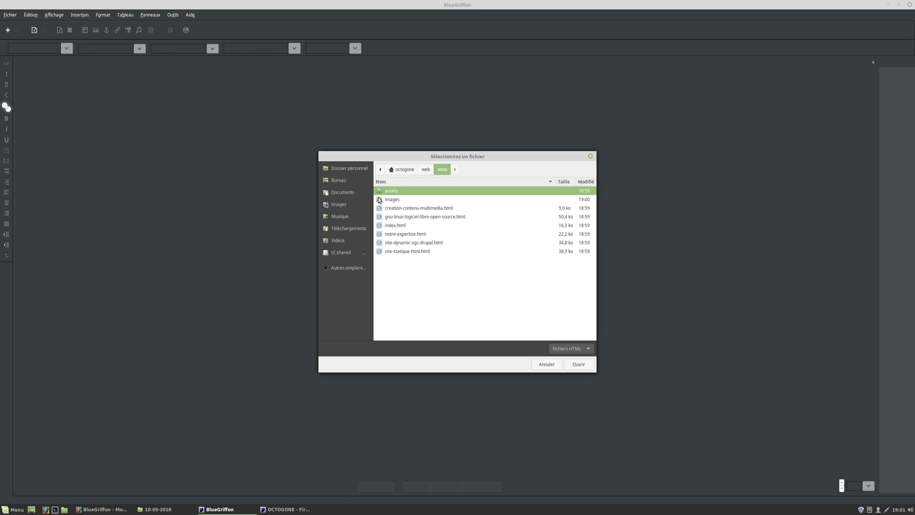
{"action": "left_click", "coordinate": [414, 218]}
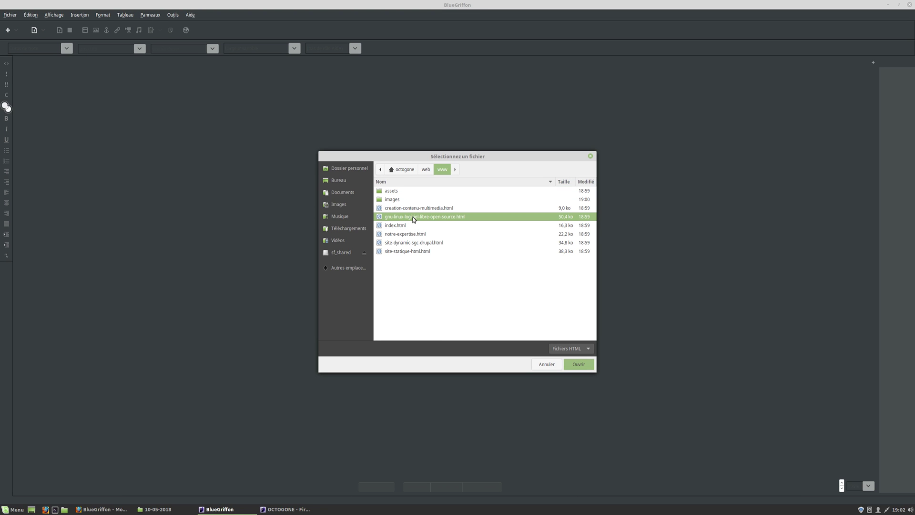
{"action": "double_click", "coordinate": [414, 218]}
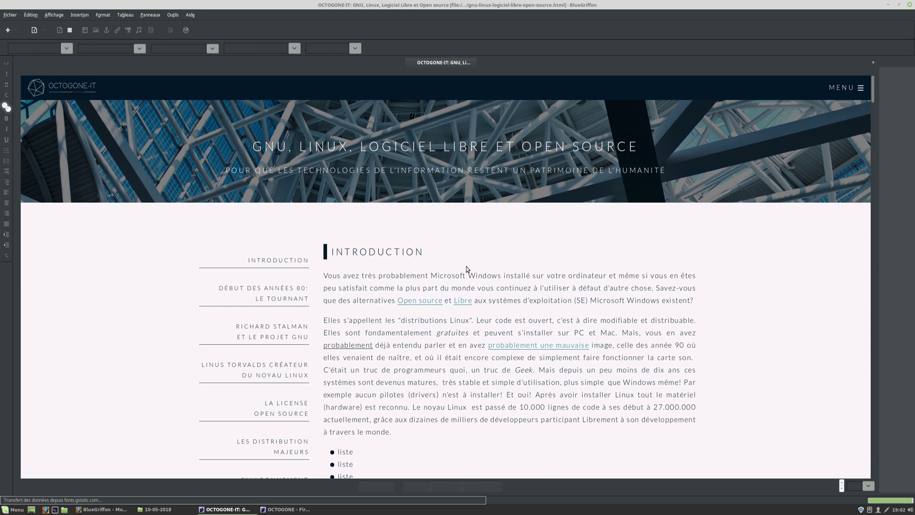
{"action": "scroll", "coordinate": [467, 267], "scroll_direction": "down", "scroll_amount": 8}
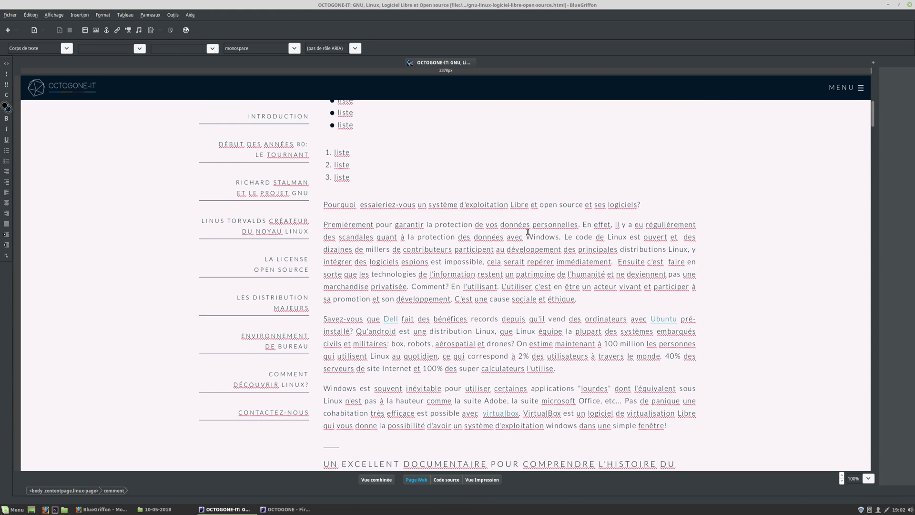